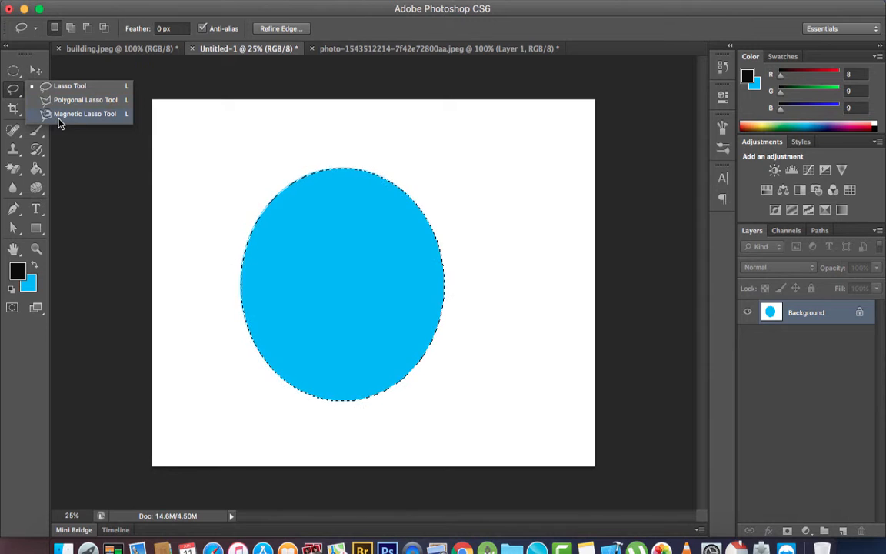
left_click(60, 115)
left_click(38, 91)
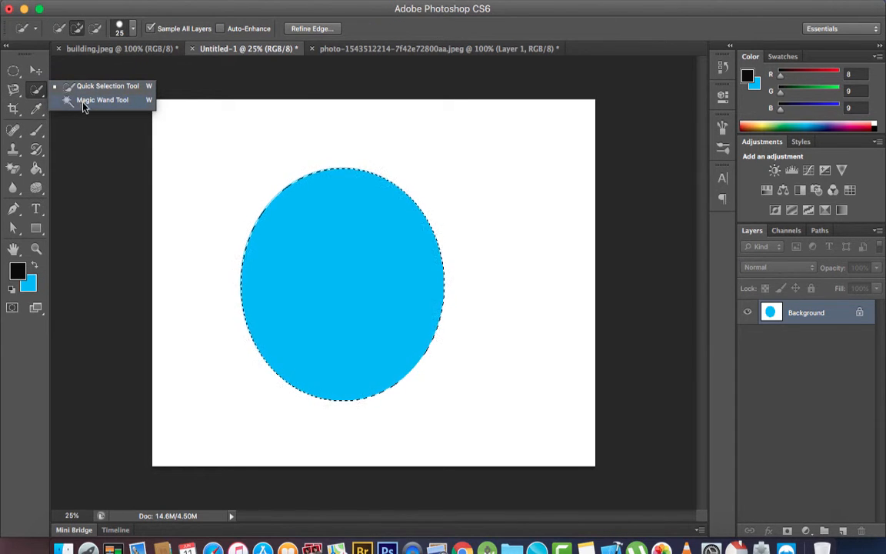
left_click(40, 92)
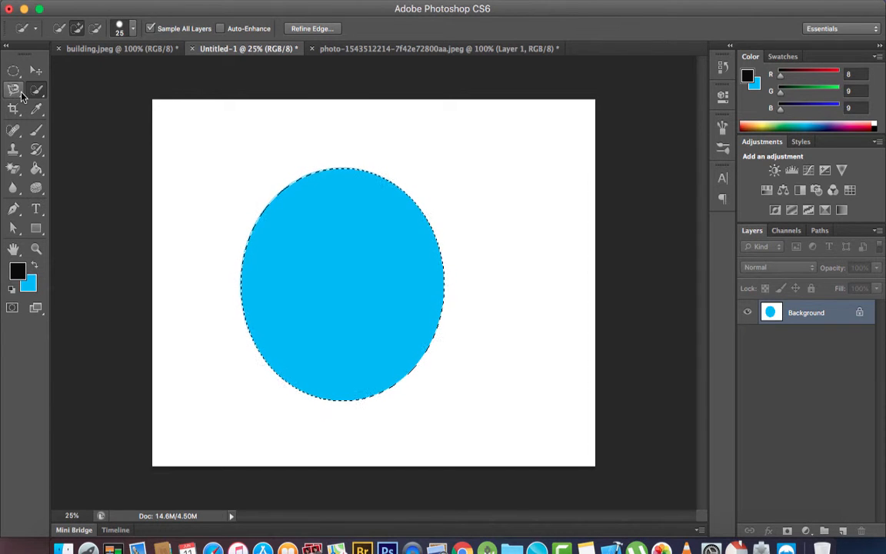
Draw a loose freehand selection all the way around the blue ellipse with the Lasso tool
left_click(20, 91)
left_click_drag(12, 92, 45, 79)
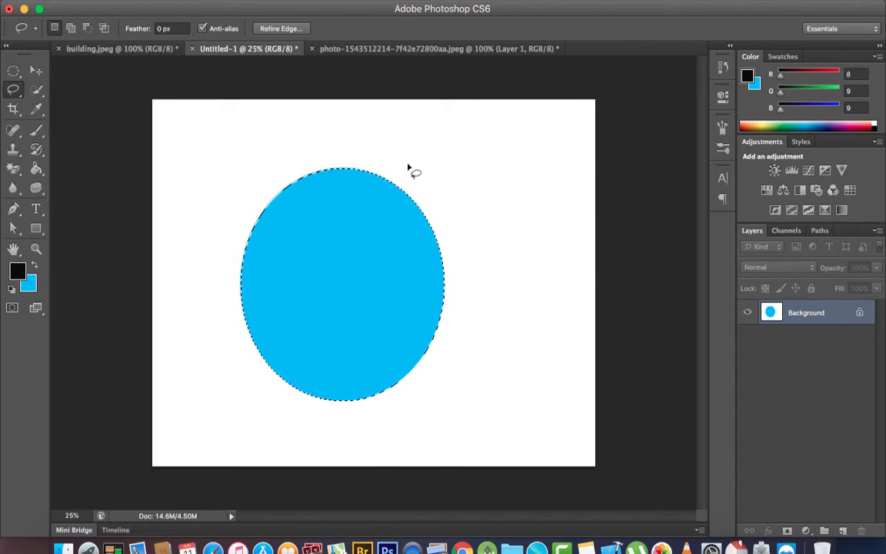
mouse_move(394, 169)
left_mouse_down()
mouse_move(451, 221)
mouse_move(453, 235)
mouse_move(456, 288)
mouse_move(426, 373)
left_mouse_up()
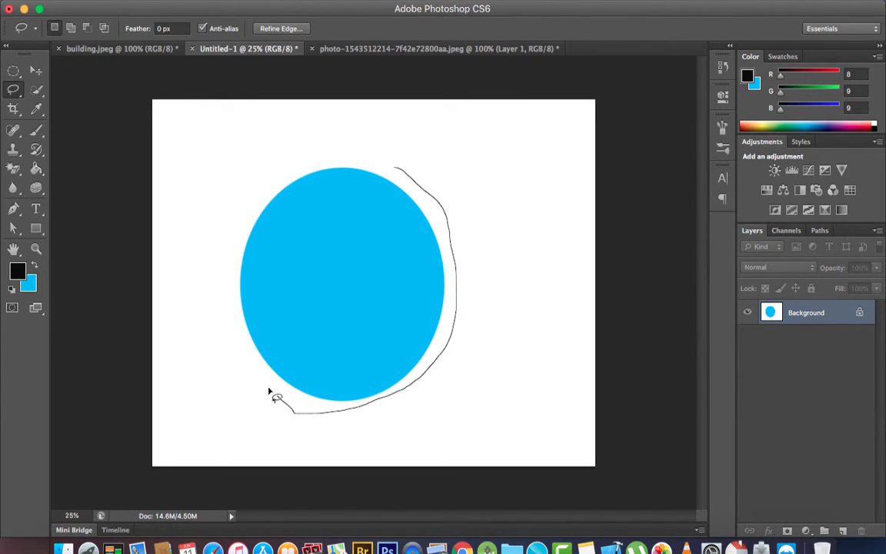
mouse_move(269, 391)
left_mouse_down()
mouse_move(233, 350)
mouse_move(213, 285)
mouse_move(213, 243)
mouse_move(239, 202)
mouse_move(306, 163)
mouse_move(387, 156)
mouse_move(402, 176)
left_mouse_up()
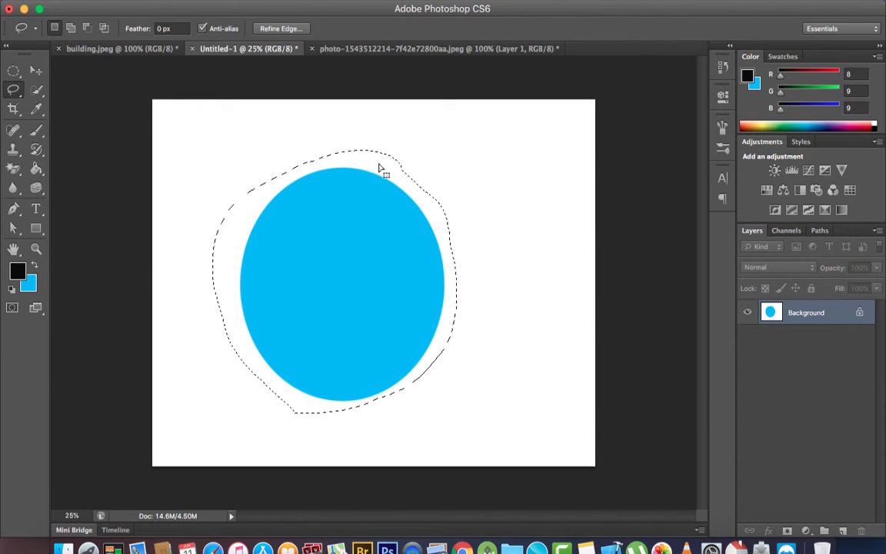
Copy the lassoed area to a new layer and hide the Background layer
right_click(423, 236)
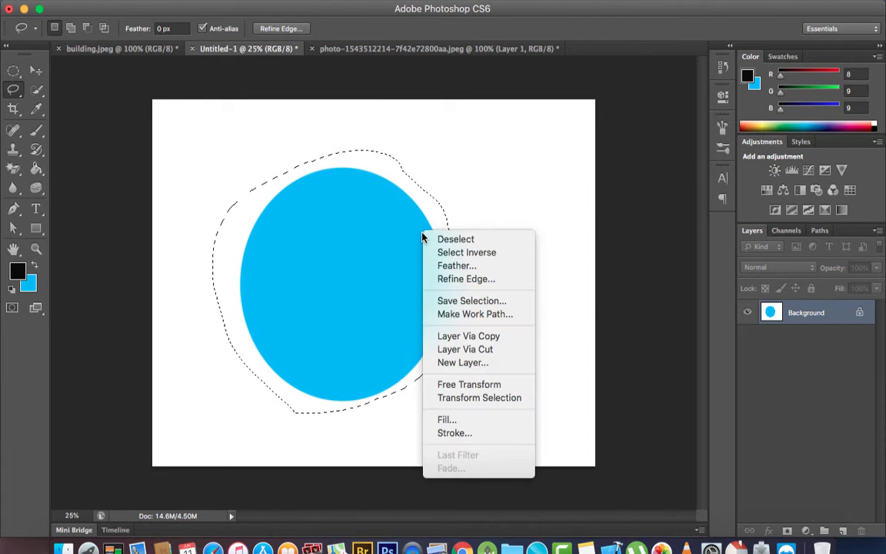
left_click(469, 336)
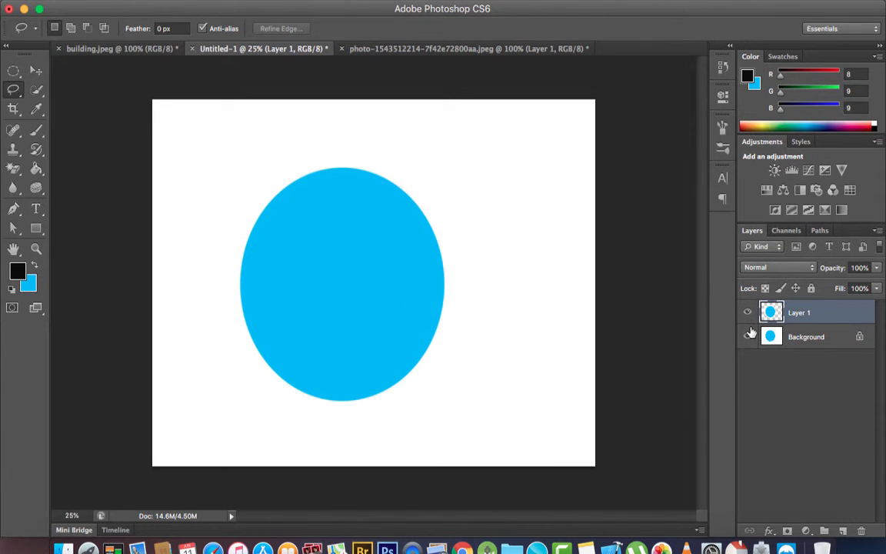
left_click(749, 335)
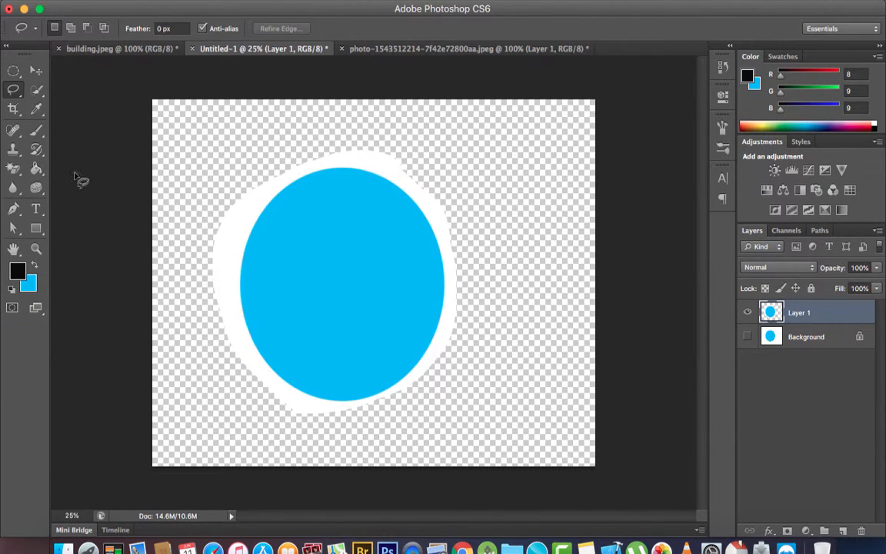
Erase the white border around the blue ellipse on Layer 1 with the Magic Eraser
left_click(21, 171)
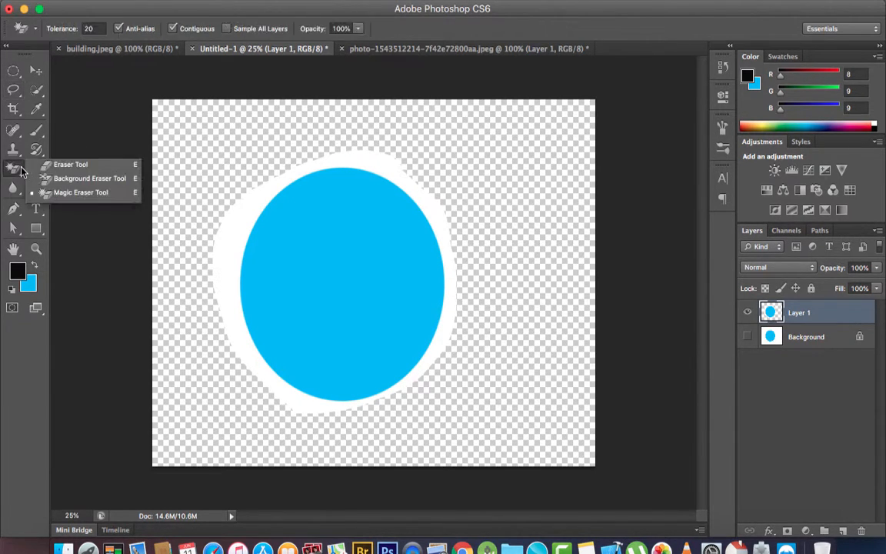
left_click(77, 190)
left_click(249, 208)
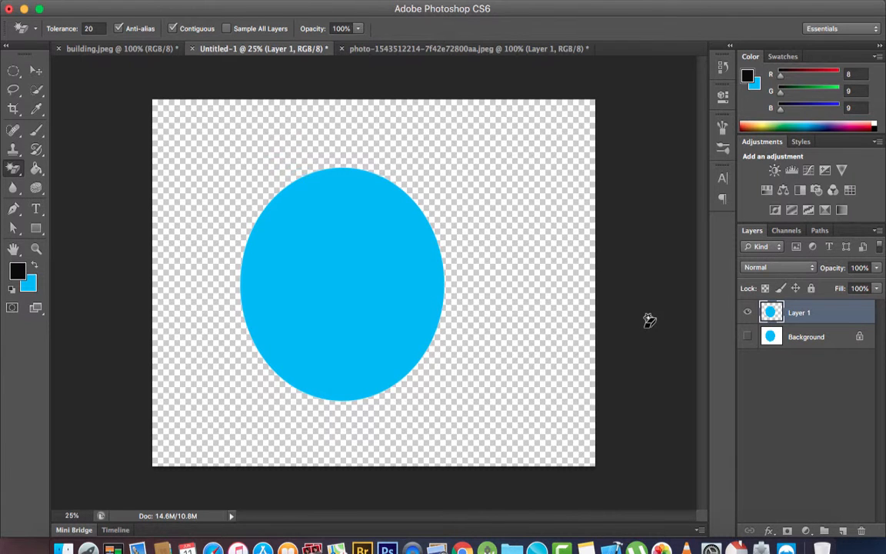
Undo the erasing and the layer copy, and deselect the area around the ellipse
key("super+z")
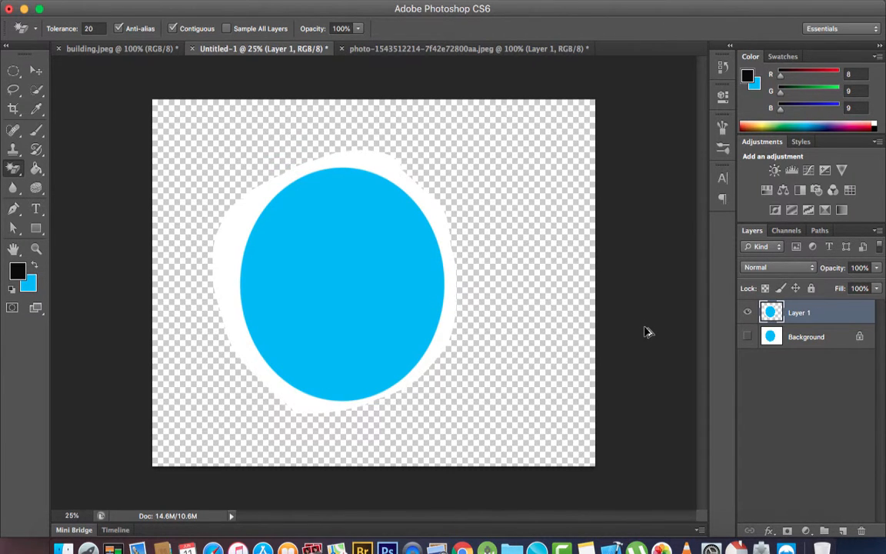
key("super+alt+z")
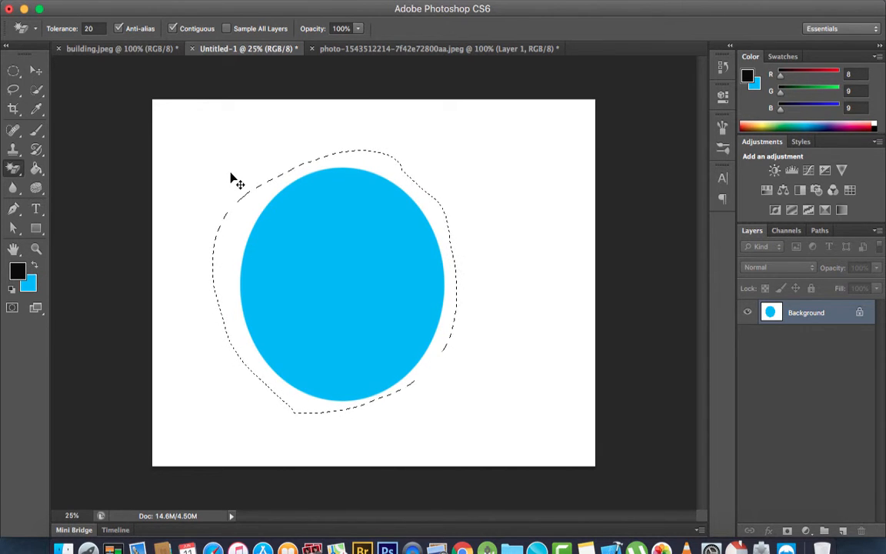
key("super+d")
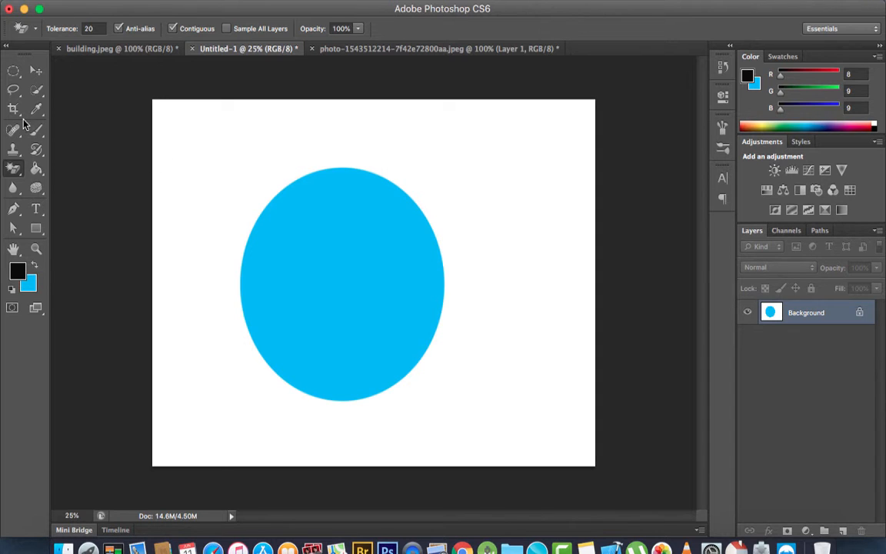
Activate the Polygonal Lasso tool and switch to the building.jpeg document
left_click(14, 92)
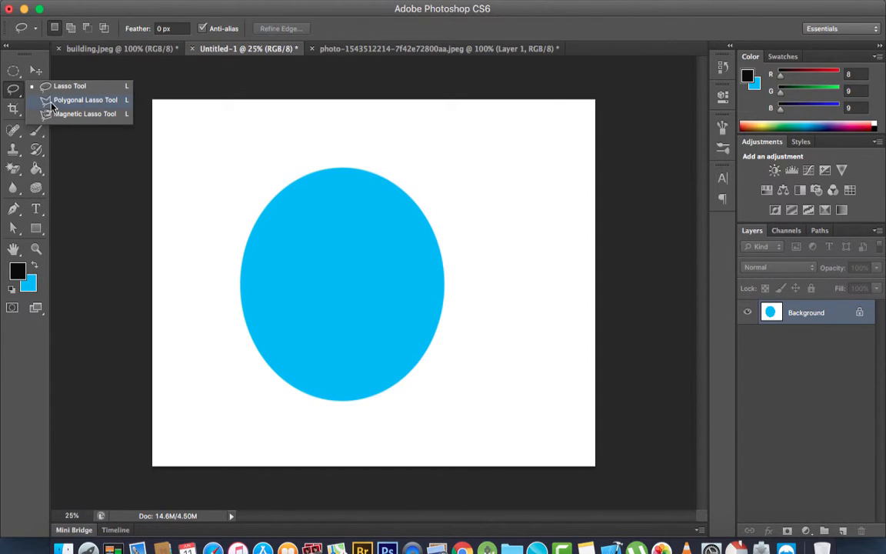
left_click(51, 104)
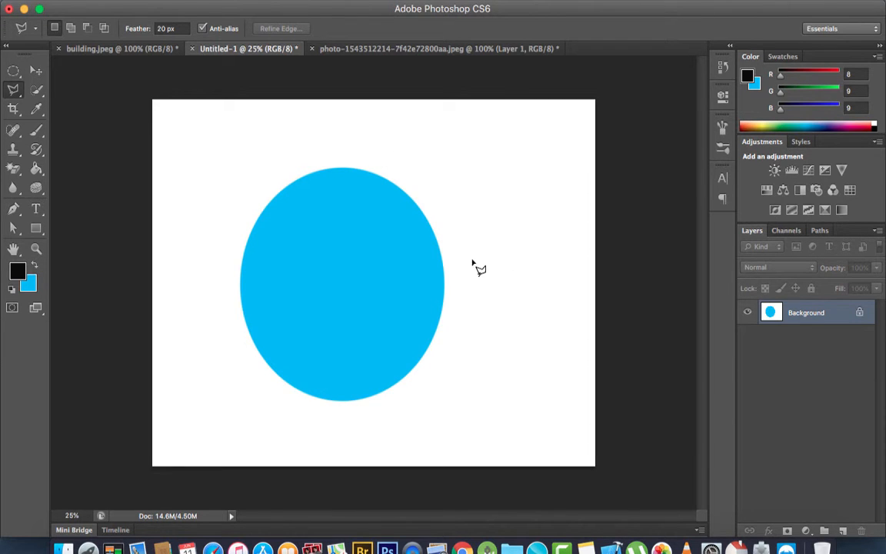
left_click(391, 48)
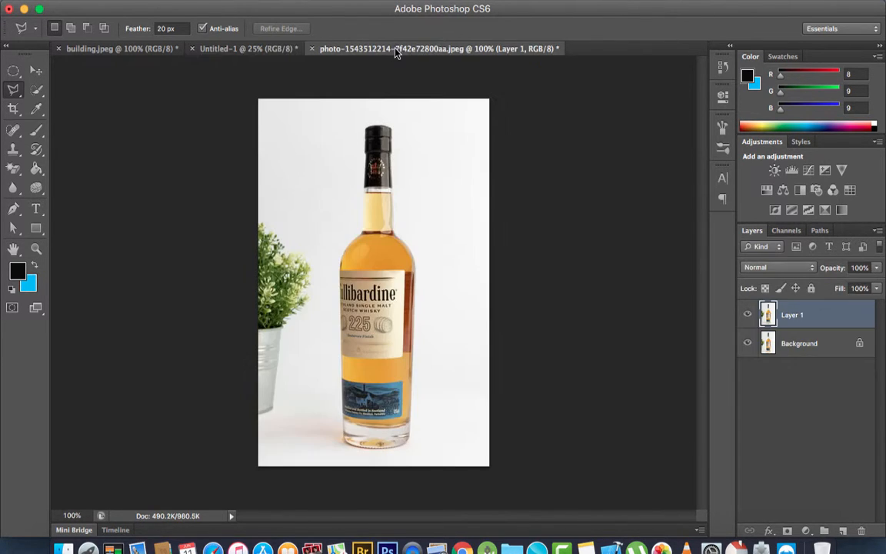
left_click(135, 50)
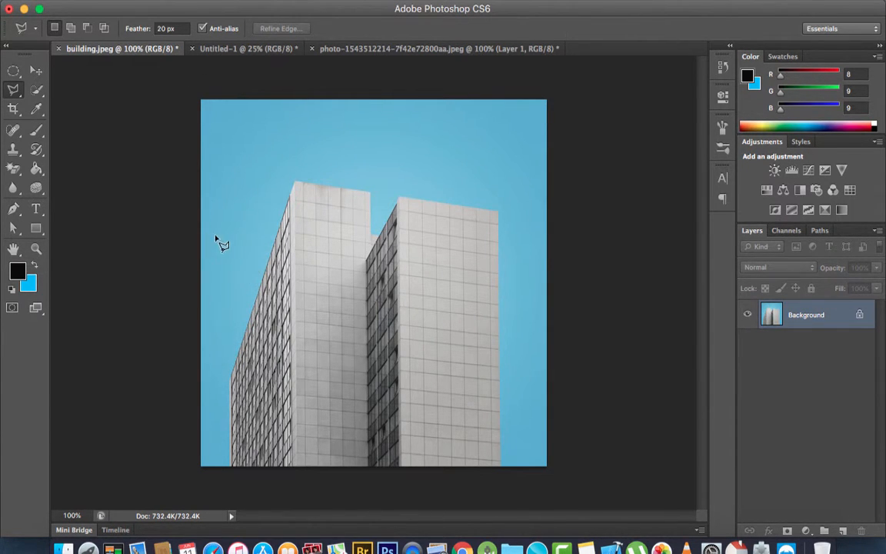
left_click(15, 92)
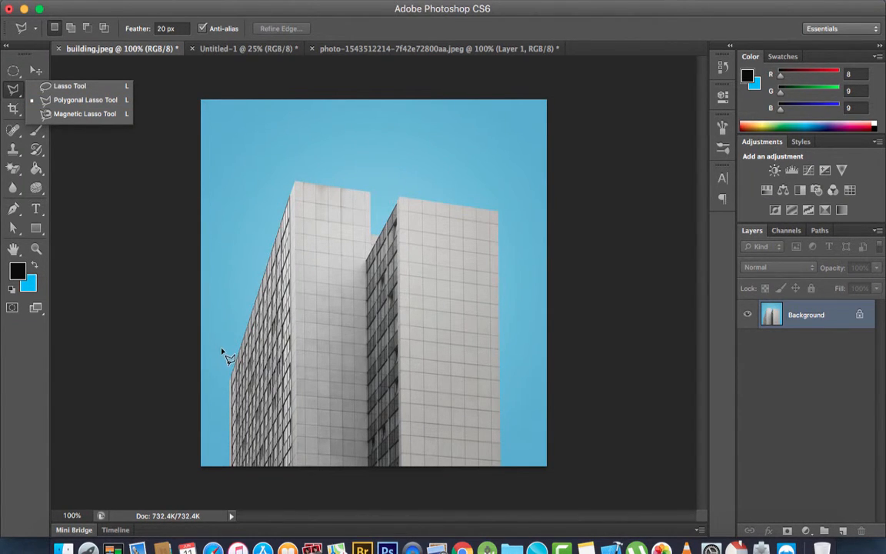
Outline both towers with a closed polygonal selection feathered by 20 px, running past the image's lower edge
left_click(221, 461)
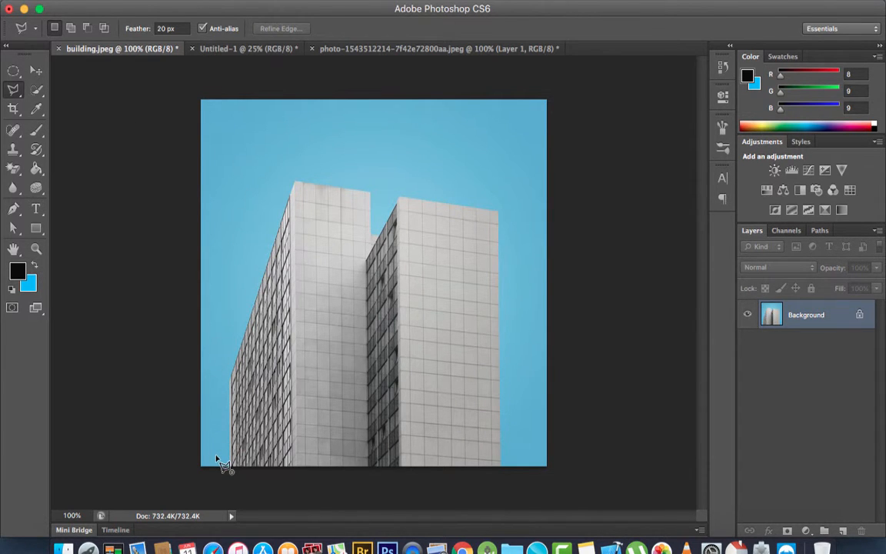
left_click(216, 459)
left_click(222, 329)
left_click(271, 244)
left_click(290, 171)
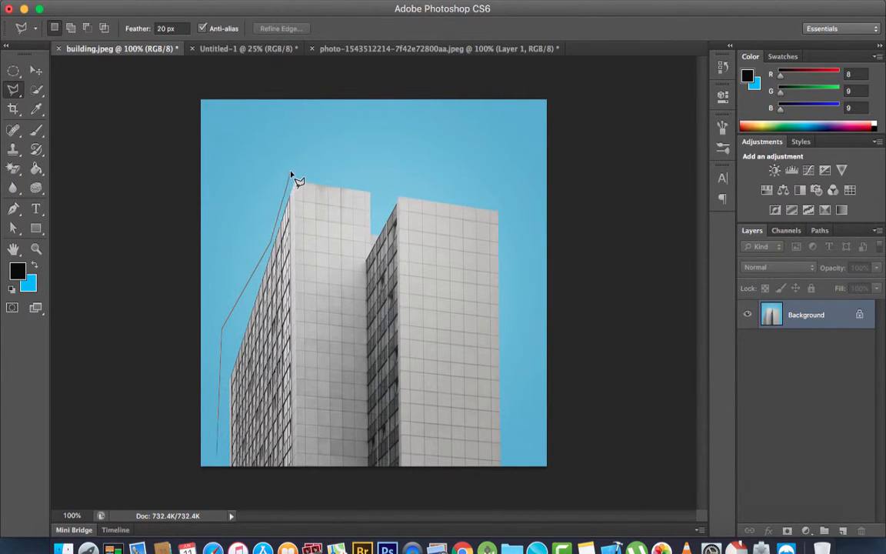
left_click(377, 173)
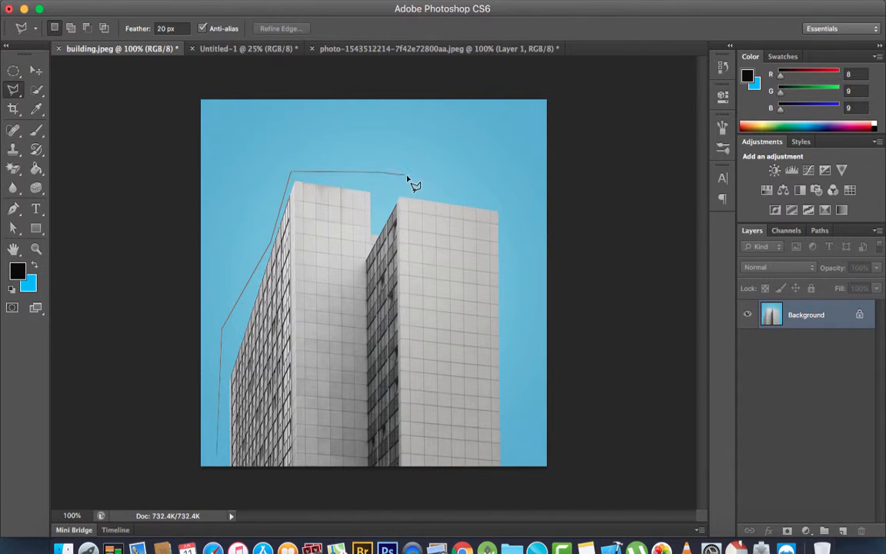
left_click(476, 182)
left_click(521, 184)
left_click(522, 485)
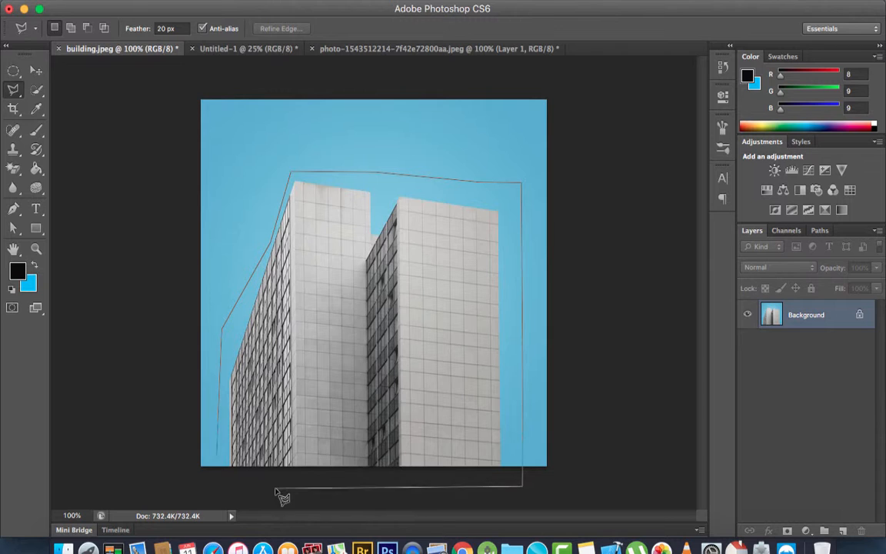
left_click(210, 484)
left_click(218, 463)
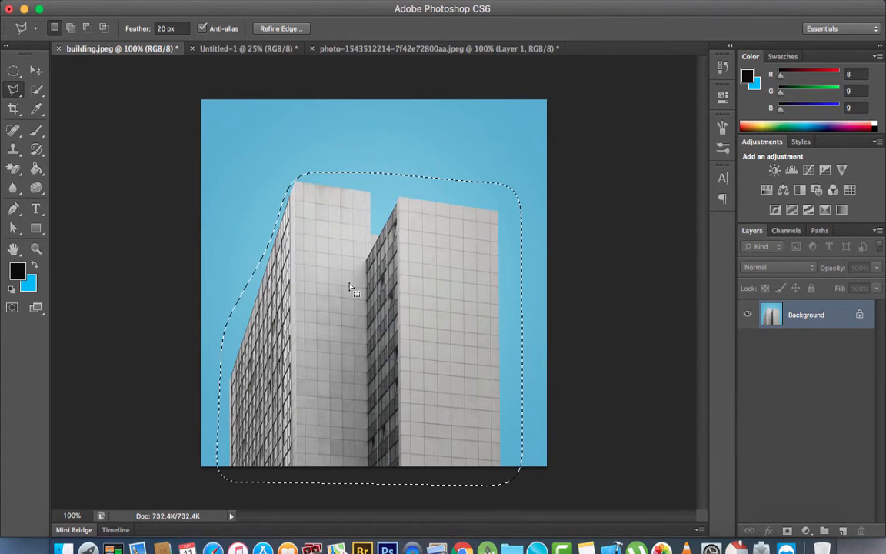
Copy the outlined building to a new layer
right_click(444, 257)
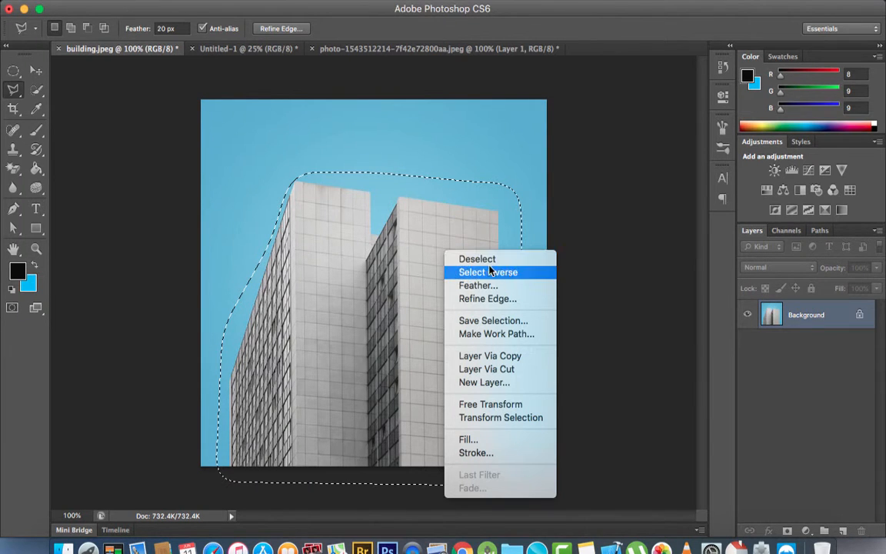
left_click(486, 358)
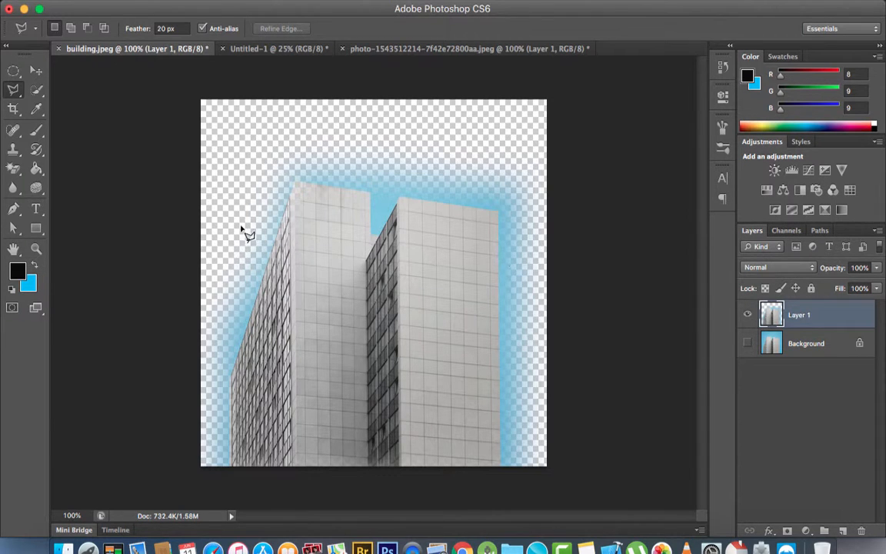
Try erasing the blue sky fringe around the copied building with the Magic Eraser, and clear the building selection
left_click(15, 170)
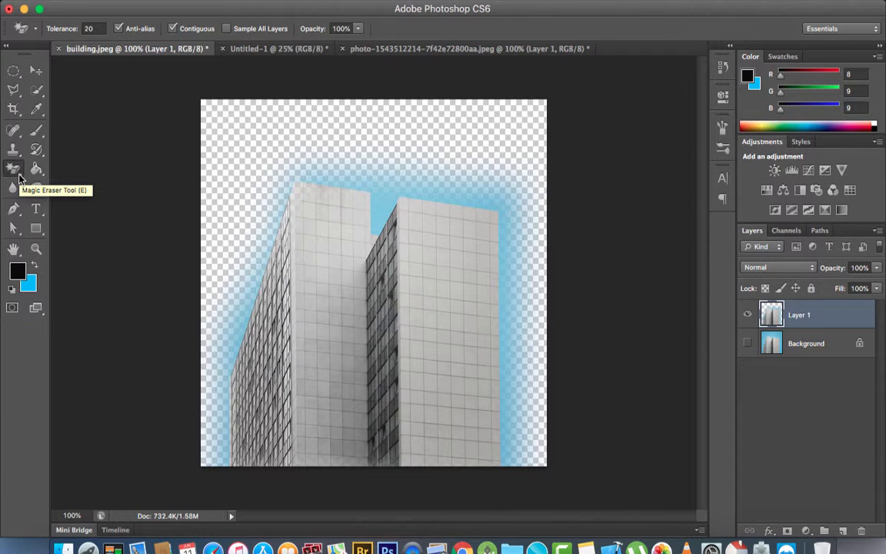
left_click(392, 197)
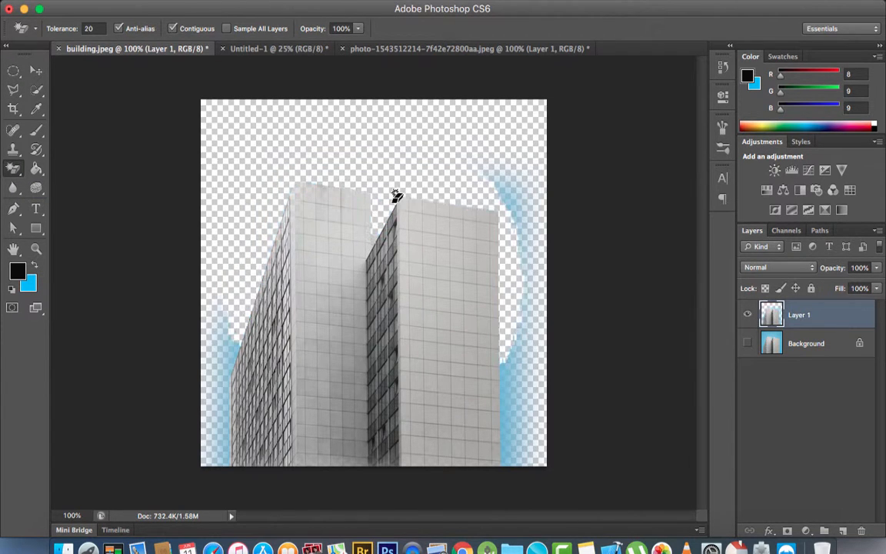
left_click(519, 218)
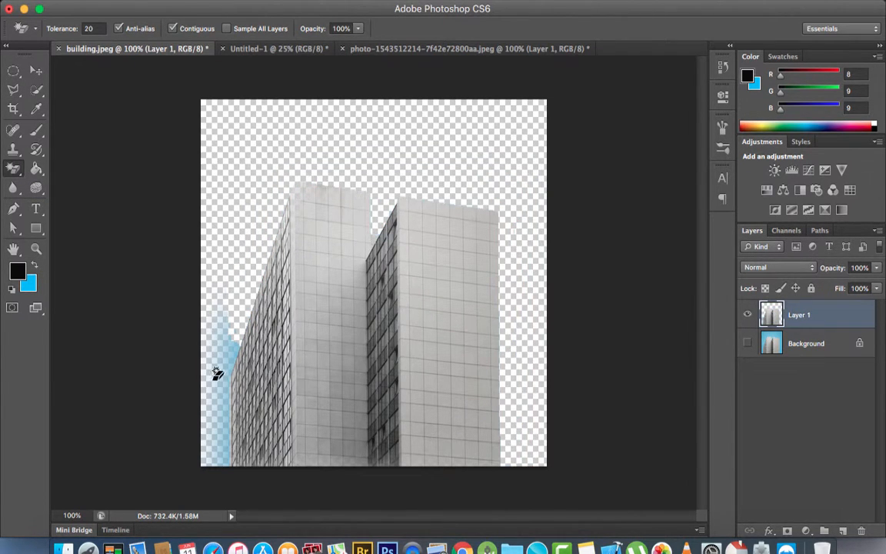
left_click(224, 347)
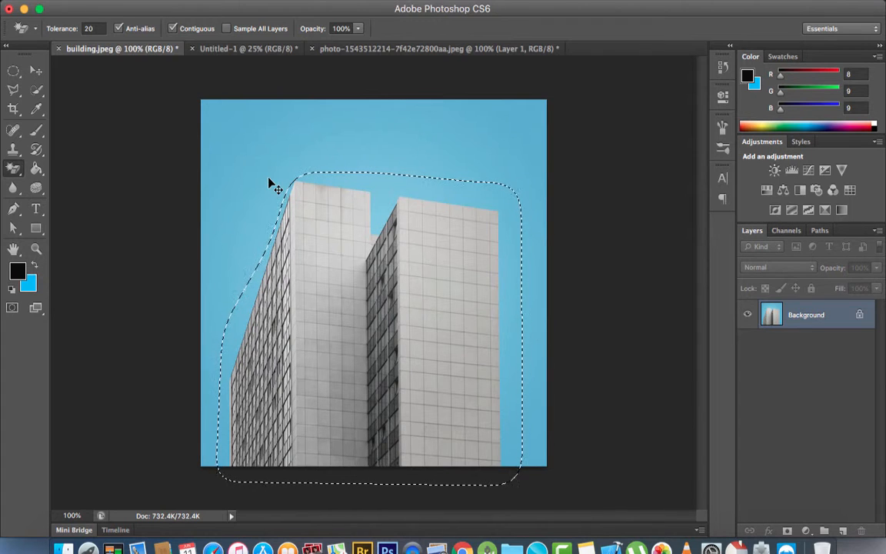
key("super+d")
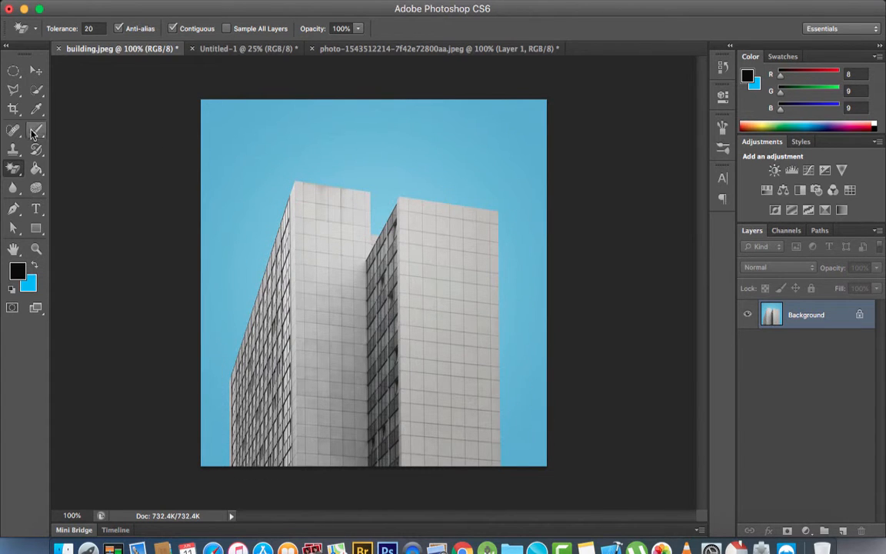
Activate the Magnetic Lasso tool and switch to the whisky bottle photo document
left_click(15, 97)
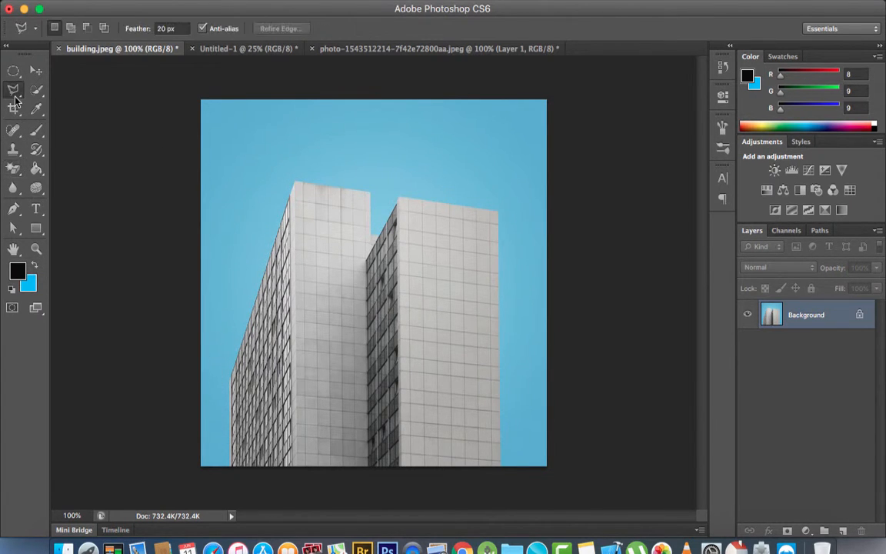
left_click(20, 96)
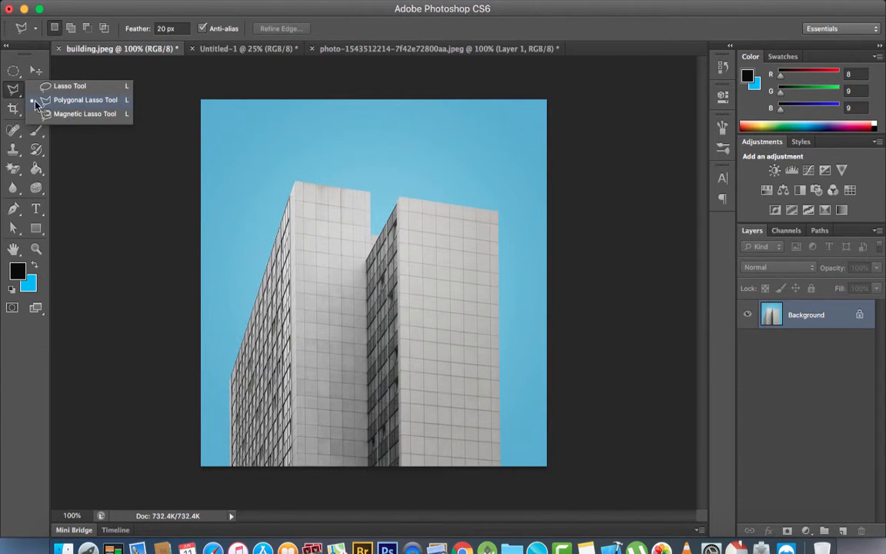
left_click(13, 92)
right_click(13, 92)
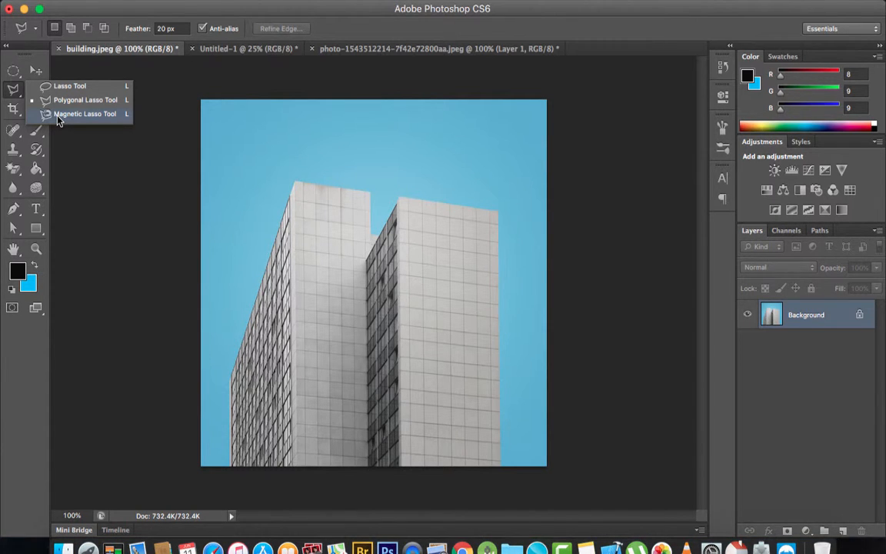
left_click(68, 116)
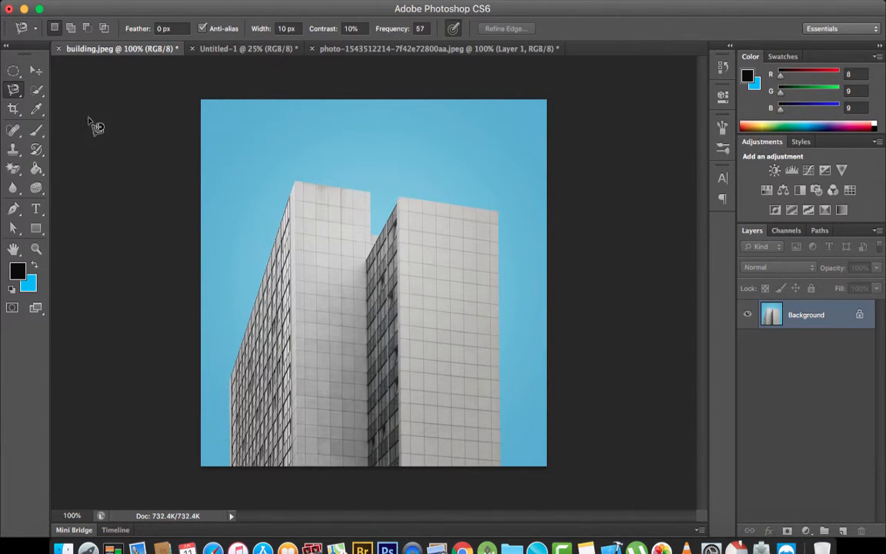
left_click(406, 51)
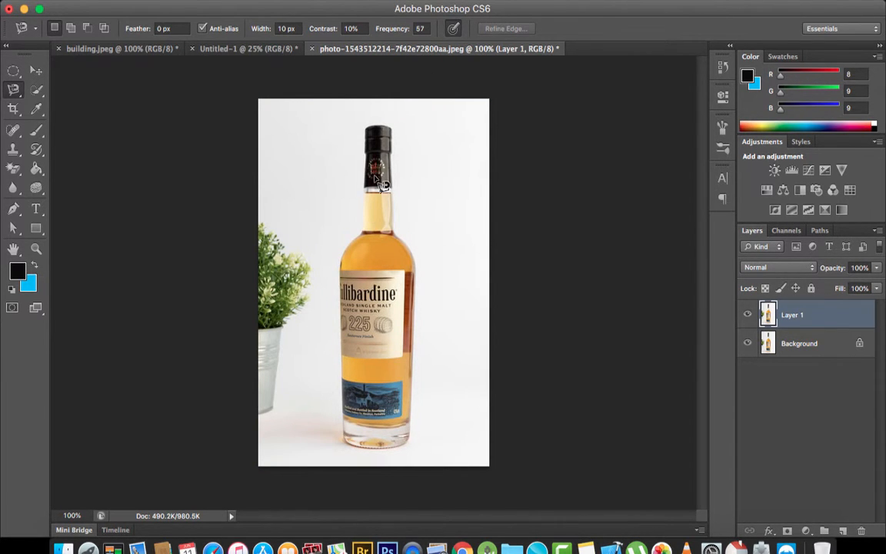
Trace the whisky bottle on the Background layer with the Magnetic Lasso and copy it to a new layer
left_click(787, 344)
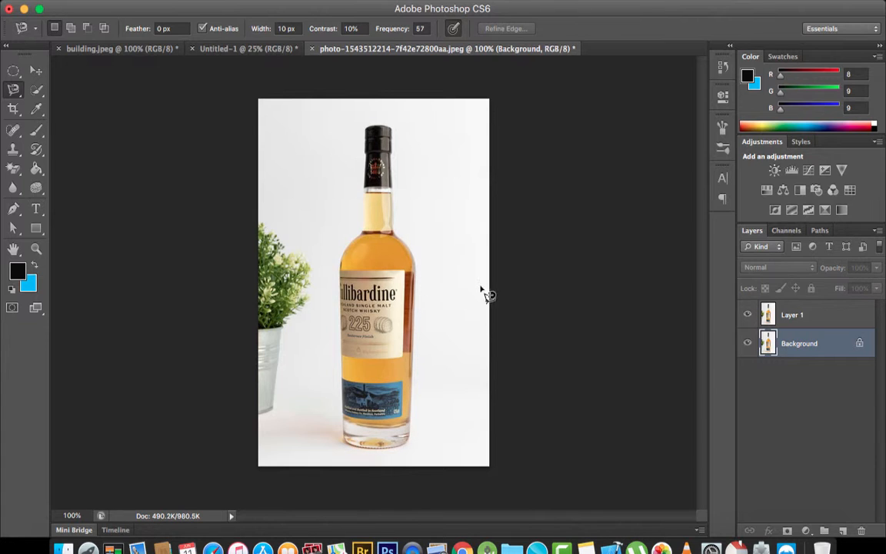
left_click(364, 130)
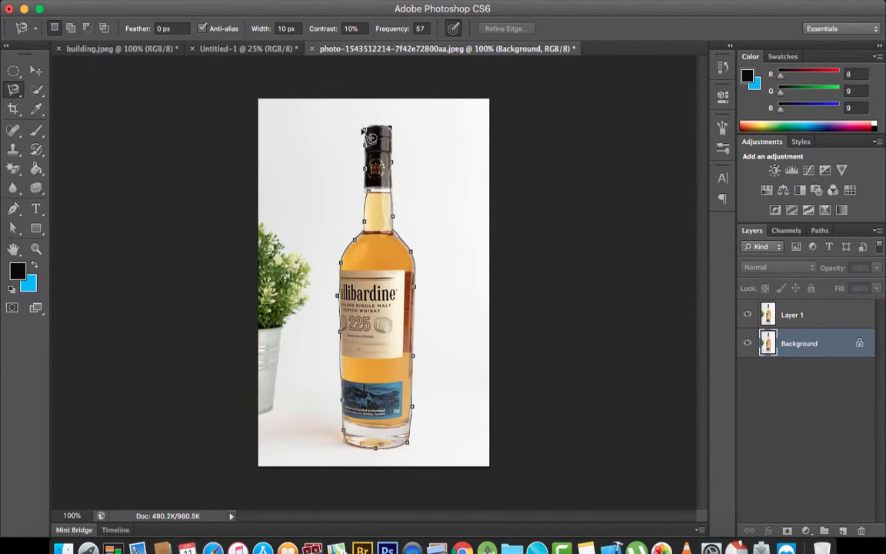
left_click(363, 130)
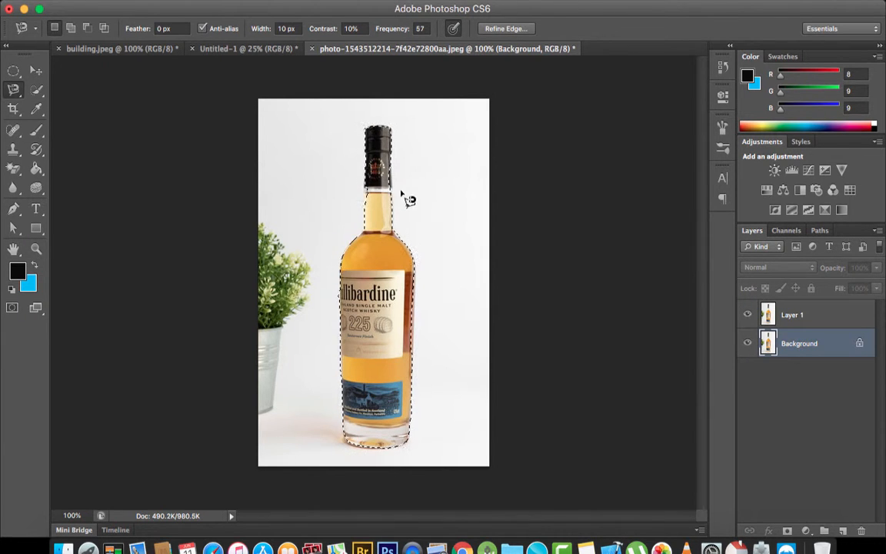
right_click(387, 266)
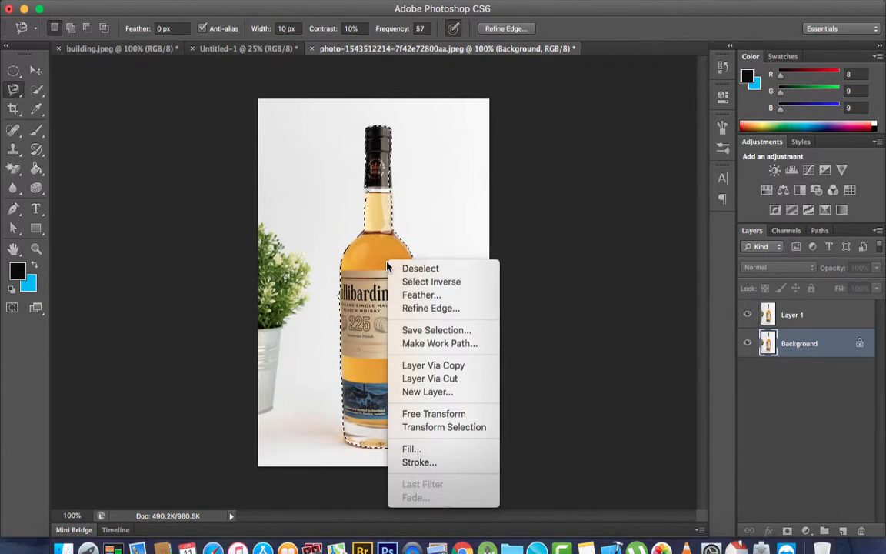
left_click(433, 365)
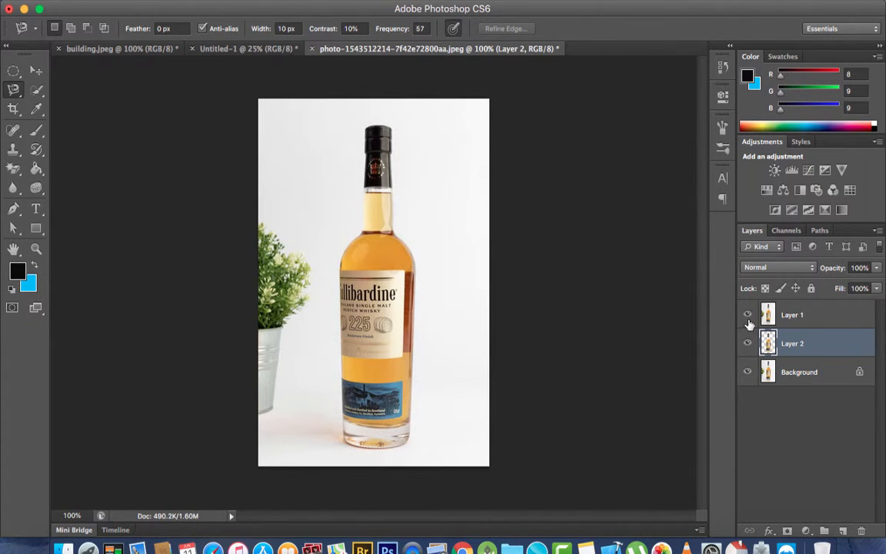
Show only the copied bottle layer by hiding Layer 1 and the Background, comparing it once with Layer 1 shown
left_click(749, 343)
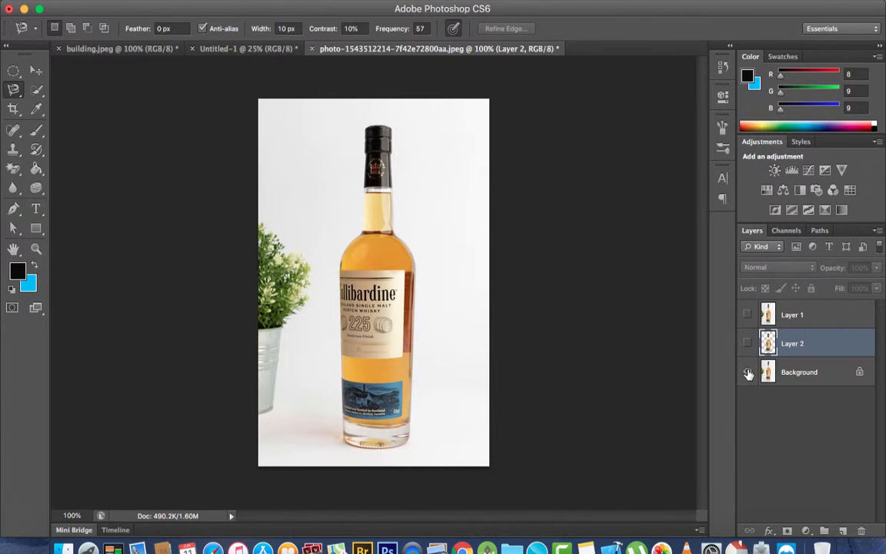
left_click(748, 372)
left_click(747, 343)
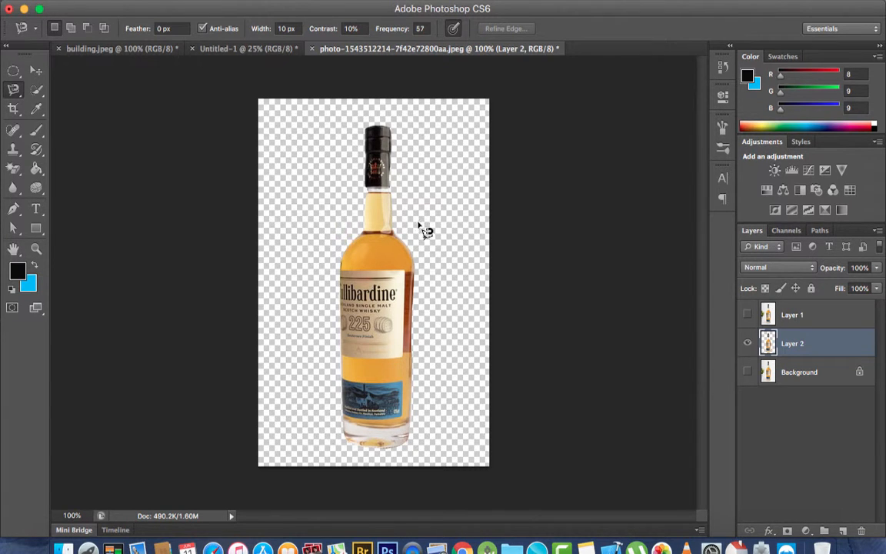
left_click(748, 315)
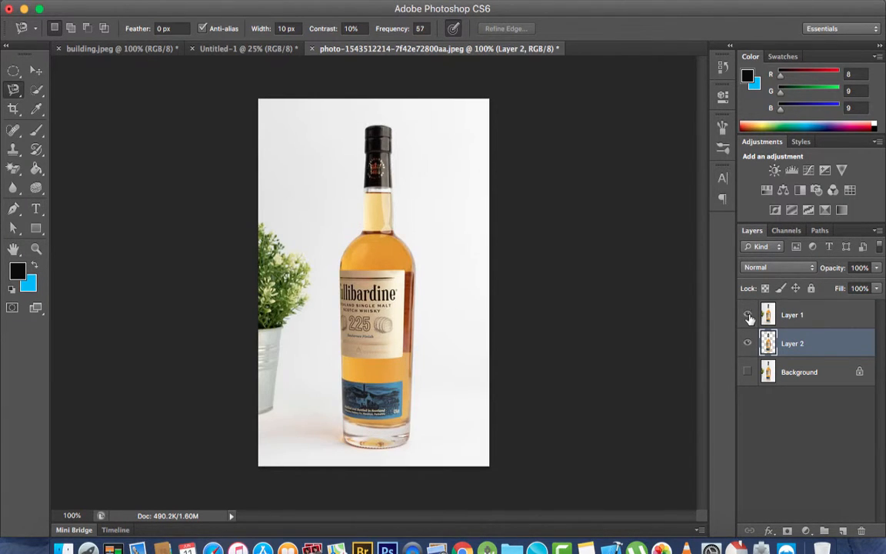
left_click(748, 316)
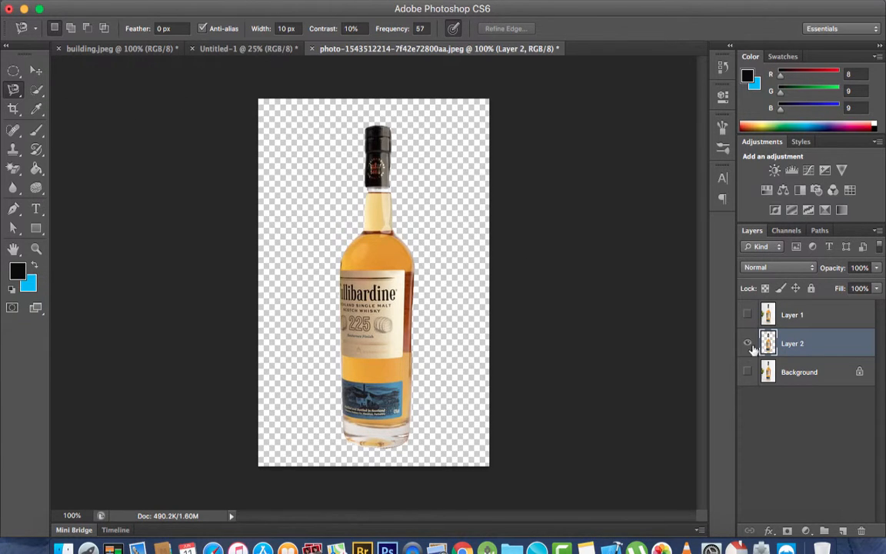
Activate the Quick Selection tool and undo the bottle's layer copy and Magnetic Lasso selection
left_click(37, 90)
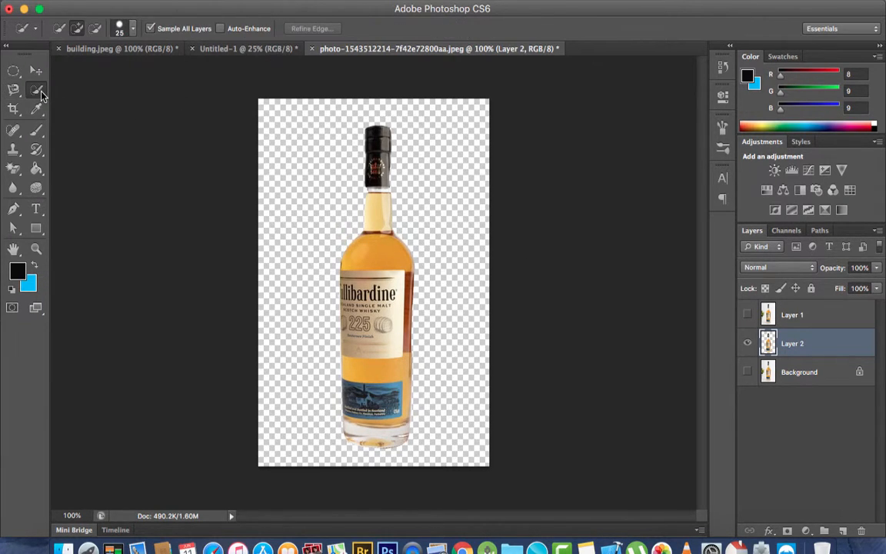
right_click(42, 93)
left_click(82, 89)
key("alt+super+z")
key("alt+super+z")
key("alt+super+z")
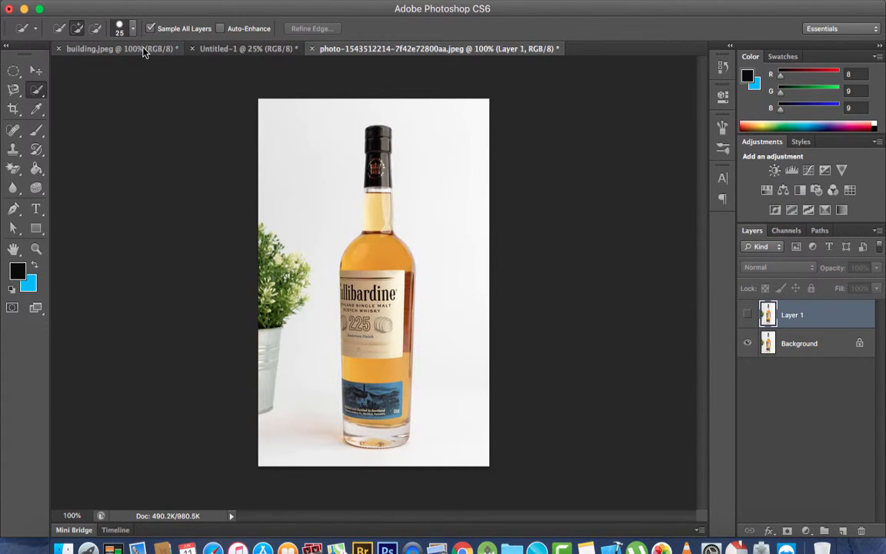
Paint a Quick Selection over the whisky bottle from cap to base and extend it along the bottle's right edge
left_click(123, 48)
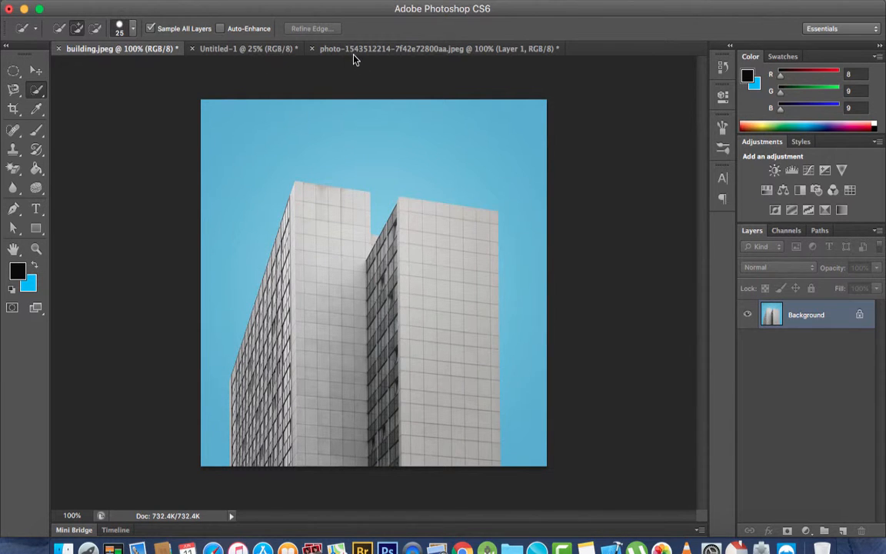
left_click(375, 50)
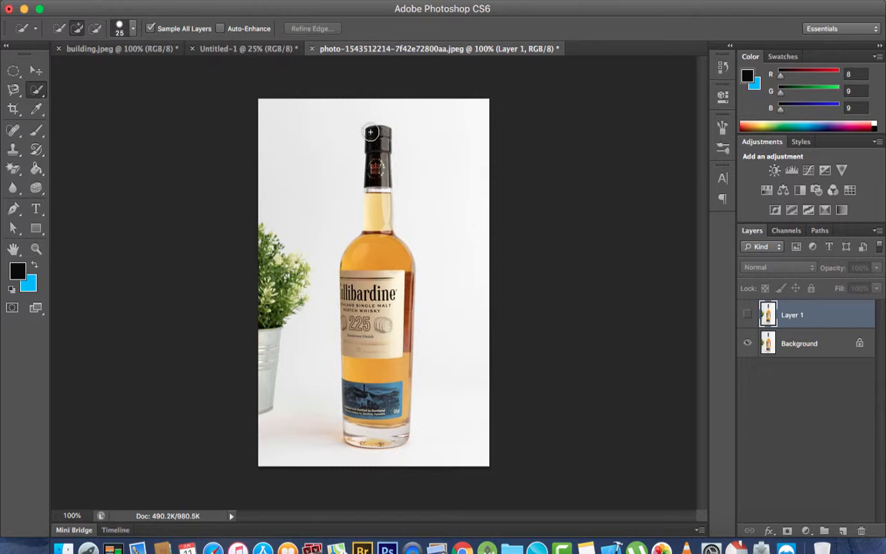
mouse_move(371, 130)
left_mouse_down()
mouse_move(387, 181)
mouse_move(382, 346)
mouse_move(396, 366)
mouse_move(382, 445)
left_mouse_up()
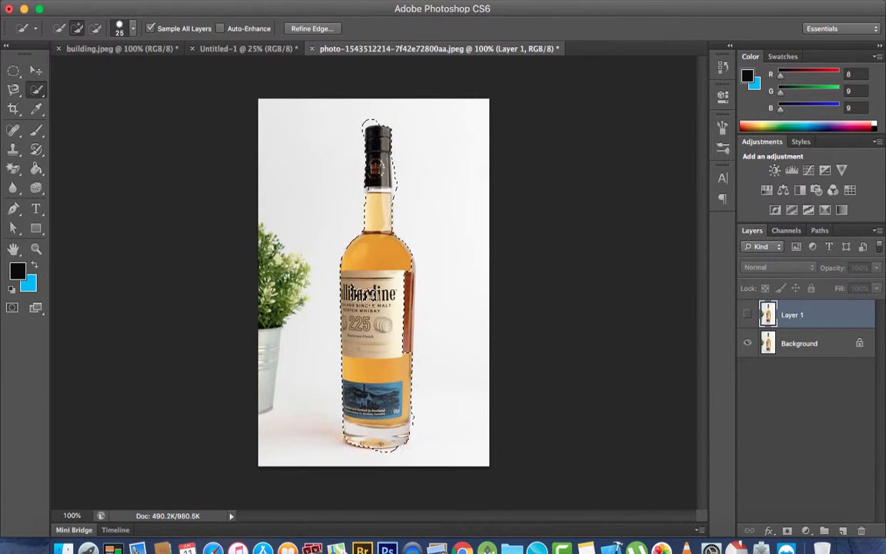
left_click_drag(410, 253, 415, 286)
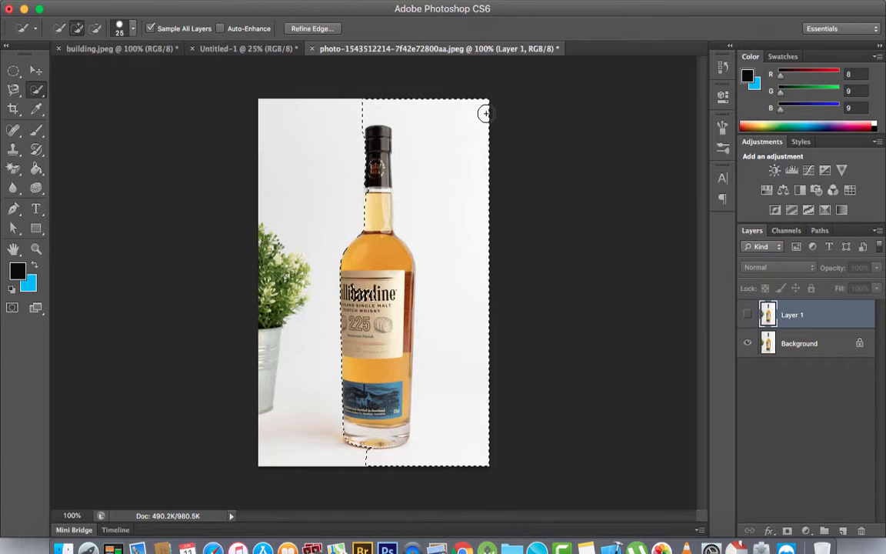
Subtract the background around the bottle from the Quick Selection, then try adding some background beside the neck and undo that addition
key("alt")
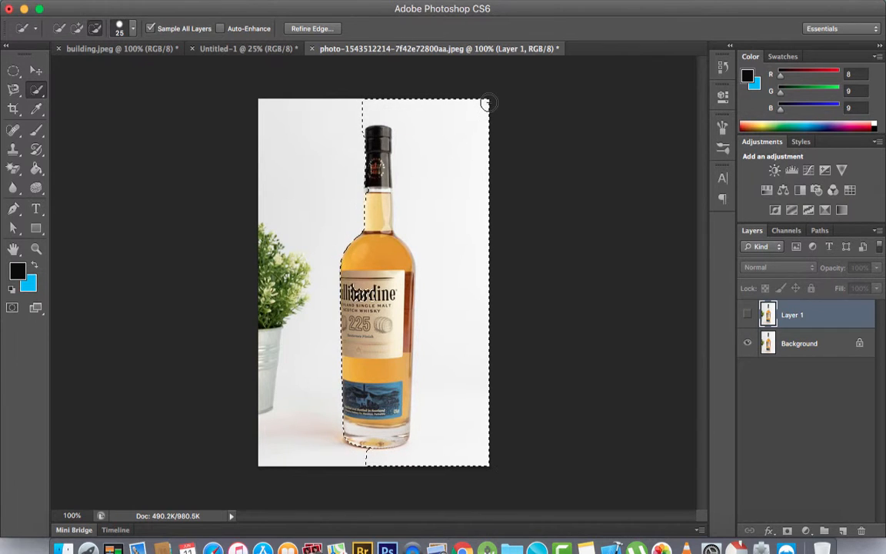
mouse_move(486, 105)
left_mouse_down()
mouse_move(430, 246)
mouse_move(422, 423)
left_mouse_up()
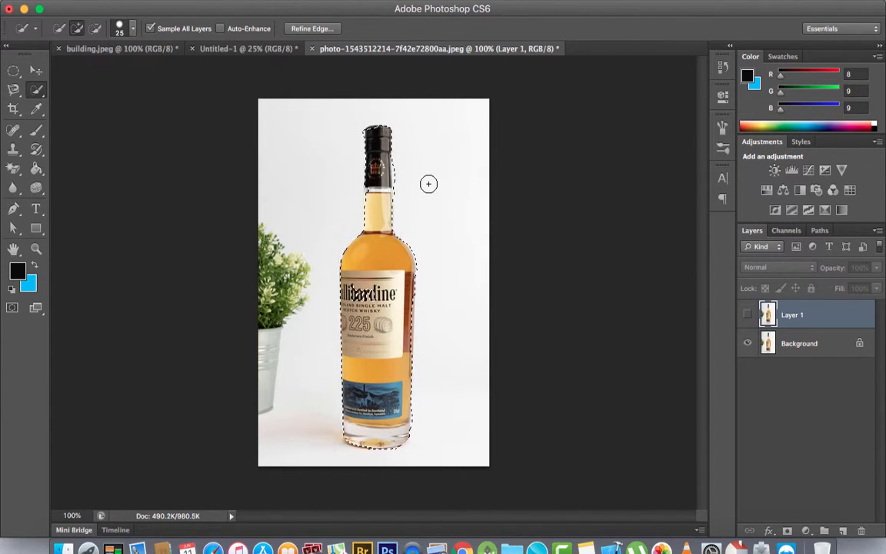
mouse_move(429, 167)
left_mouse_down()
mouse_move(433, 197)
mouse_move(447, 190)
left_mouse_up()
key("super+z")
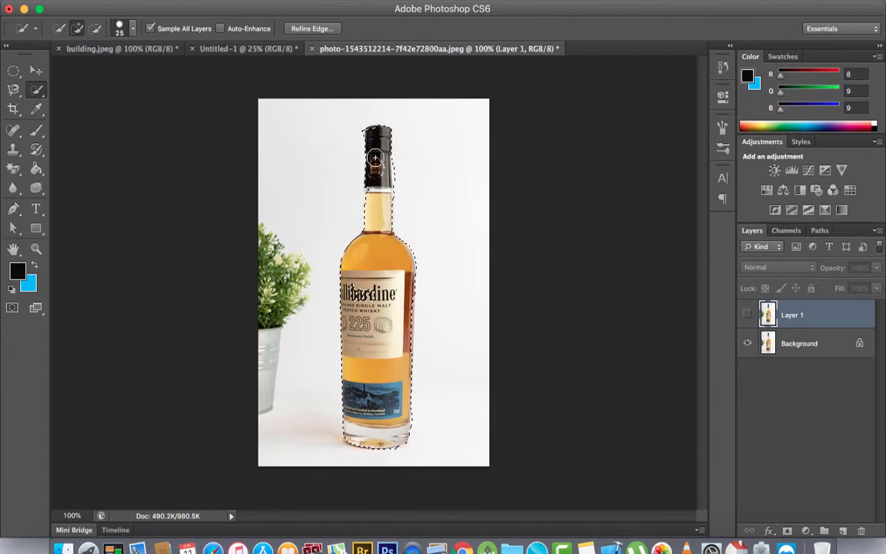
Copy the selected bottle to a new layer and hide Layer 1 and the Background
right_click(383, 245)
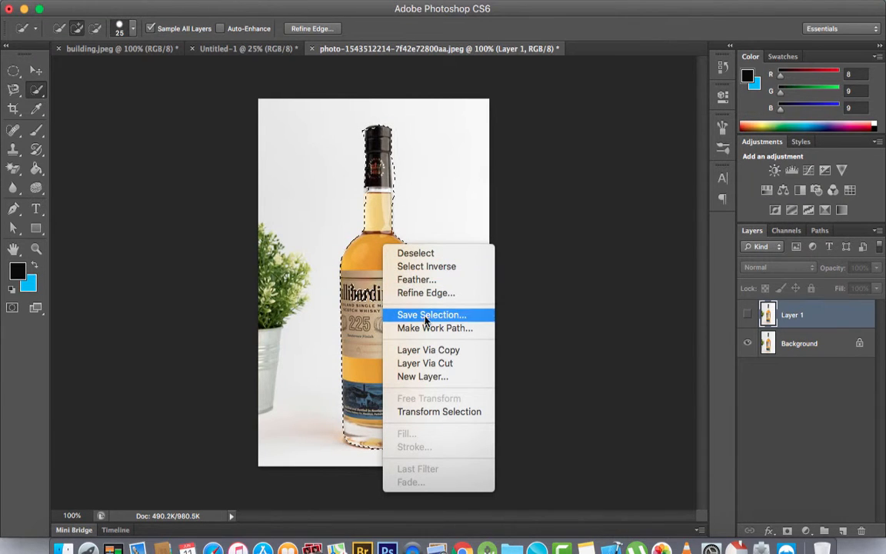
left_click(419, 355)
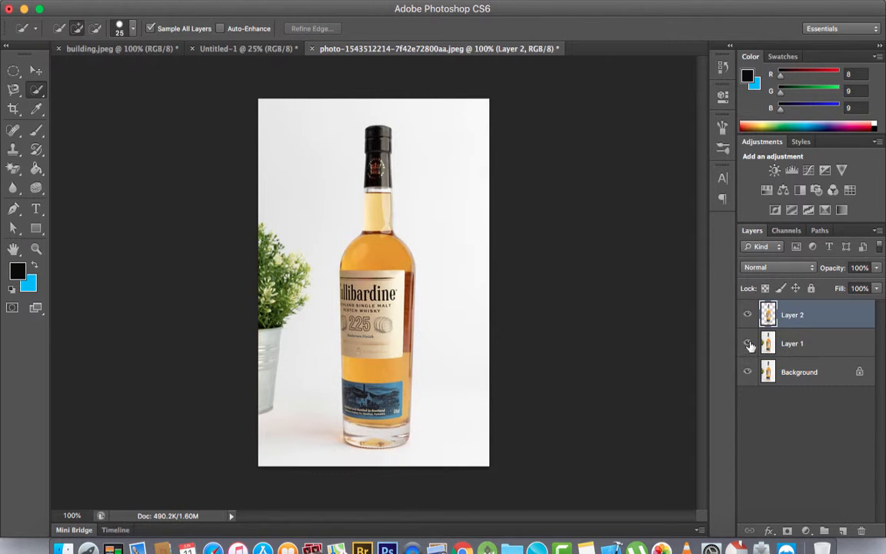
left_click(750, 372)
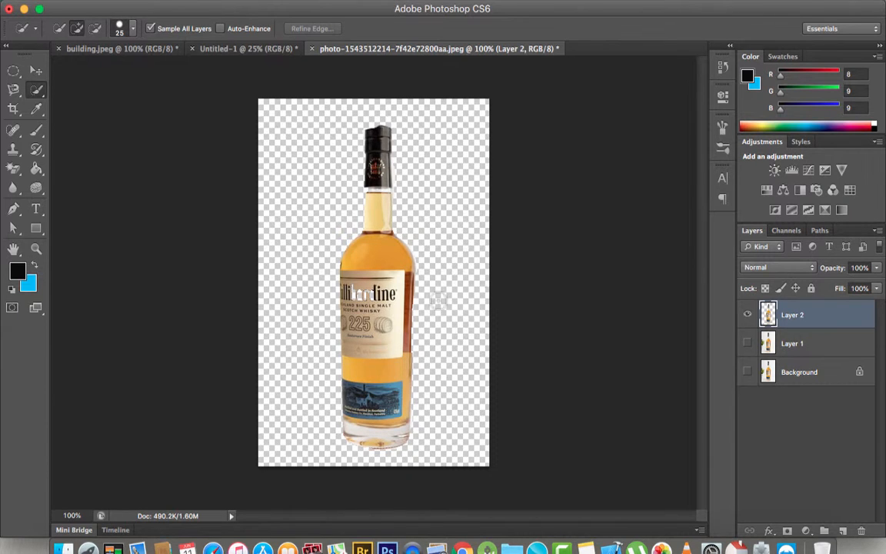
Step back through the bottle copy and selection edits, redo them, and show Layer 1 and the Background again
key("super+z")
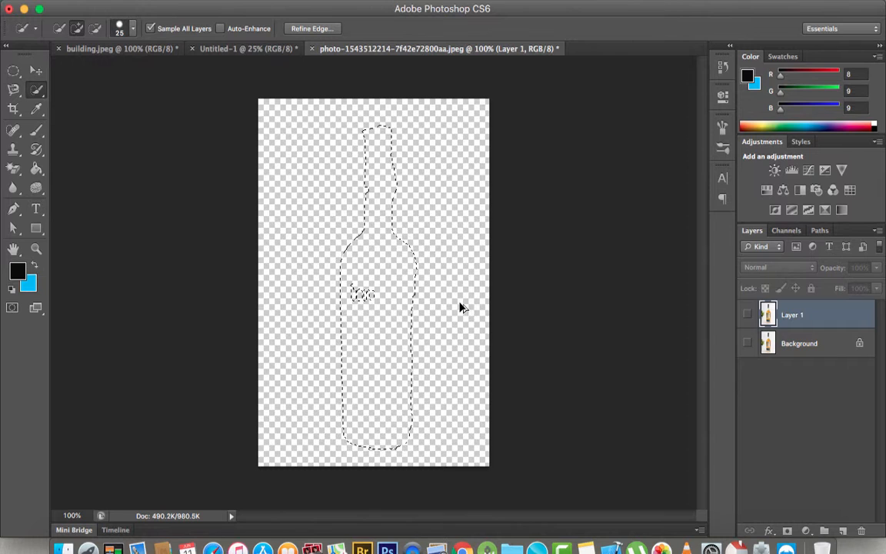
key("super+alt+z")
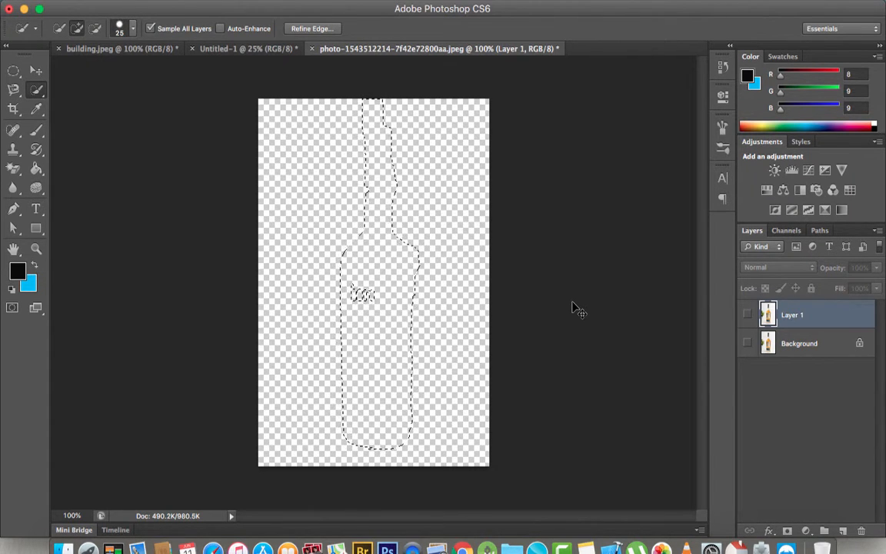
key("shift+super+z")
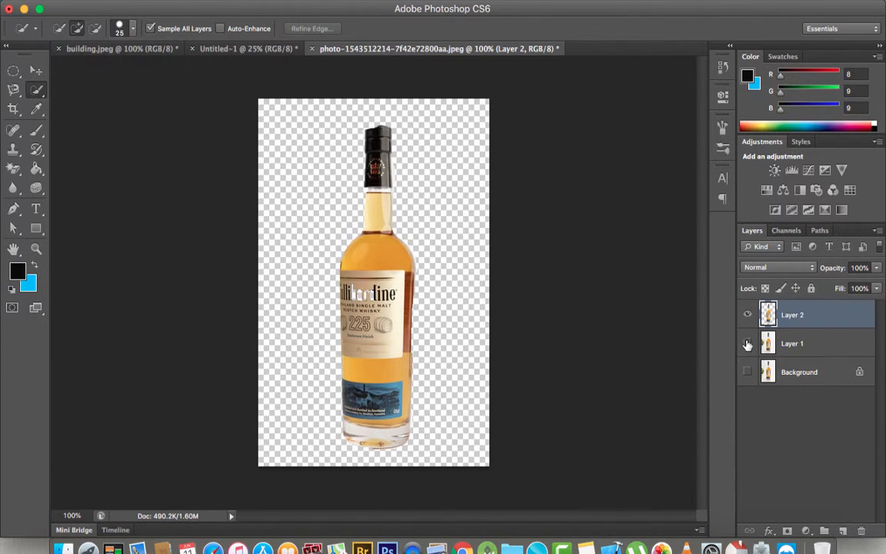
left_click(747, 343)
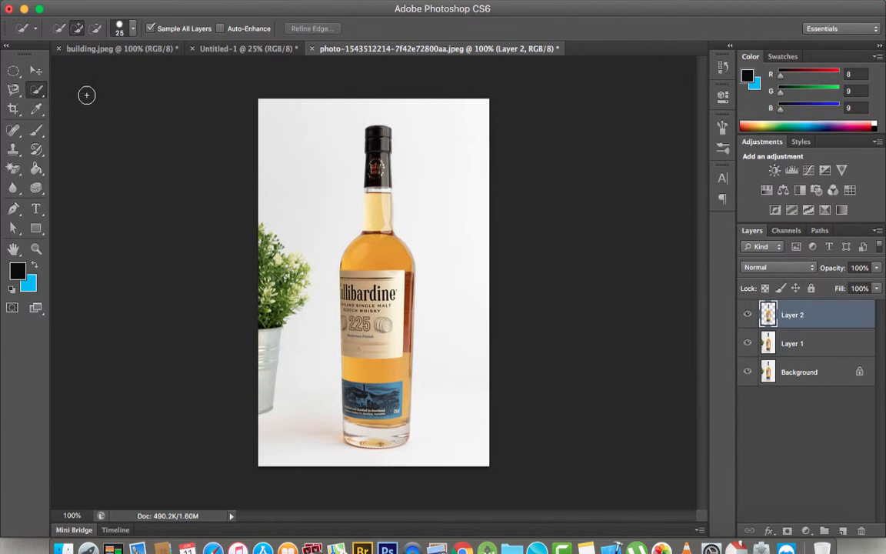
Select the empty area around the bottle on Layer 2 using the Magic Wand with tolerance 34
left_click(37, 94)
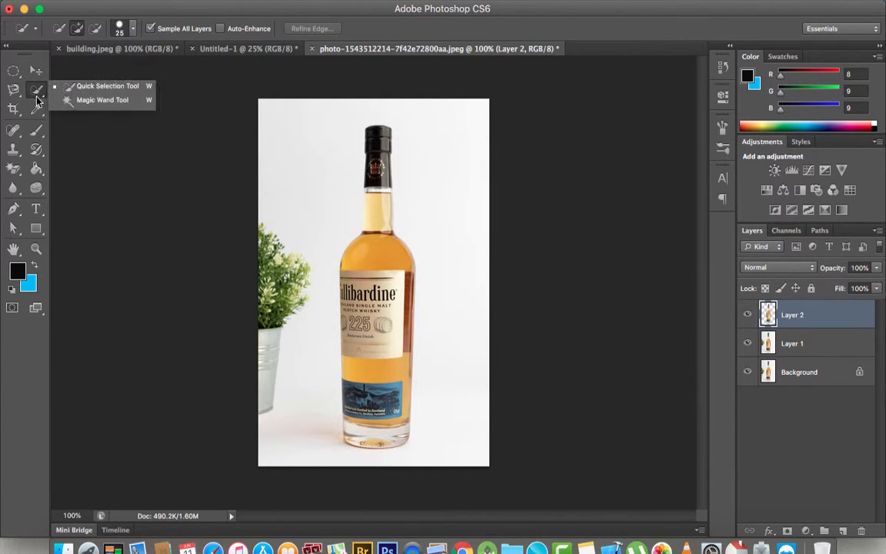
left_click(98, 101)
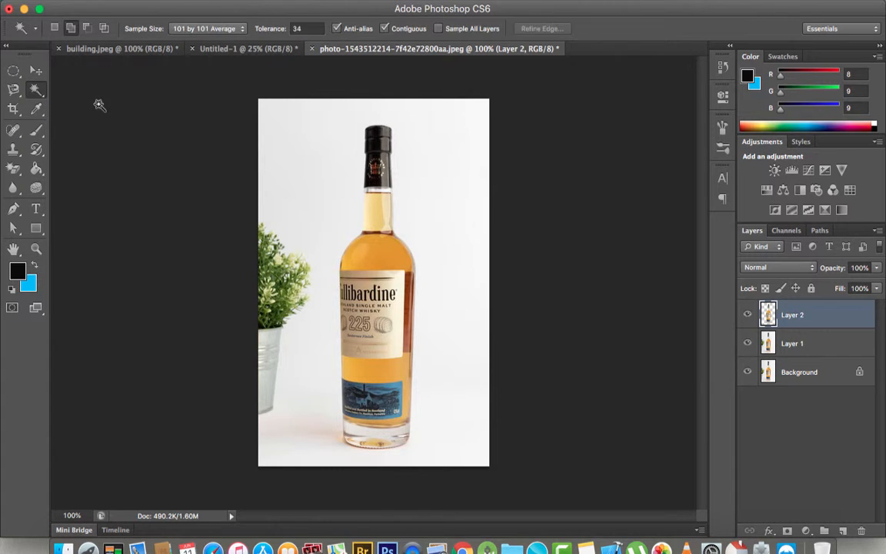
left_click(311, 177)
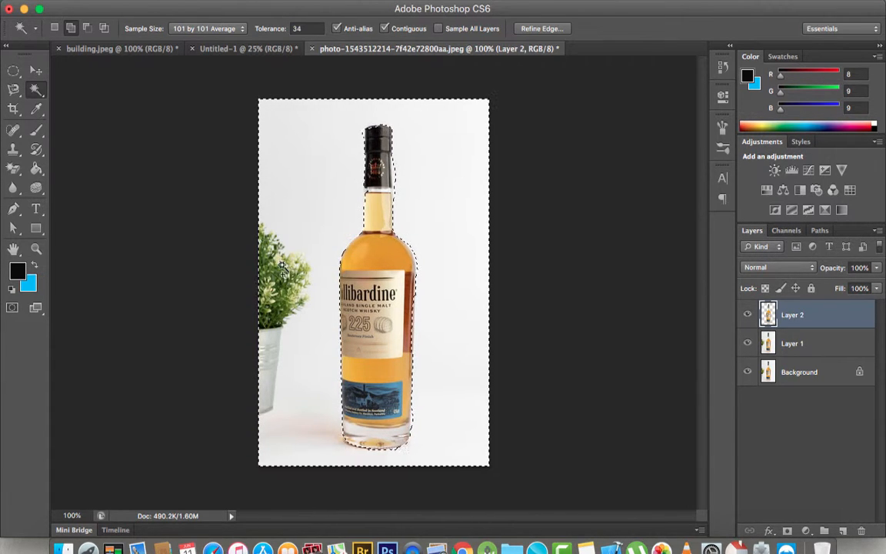
Switch to the building.jpeg document and select the blue sky using the Magic Wand with tolerance 34
left_click(117, 48)
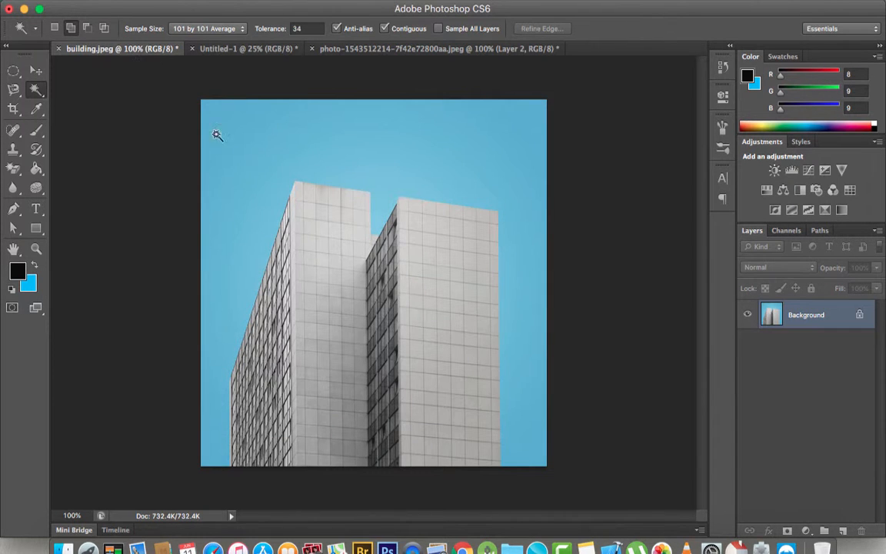
left_click(296, 152)
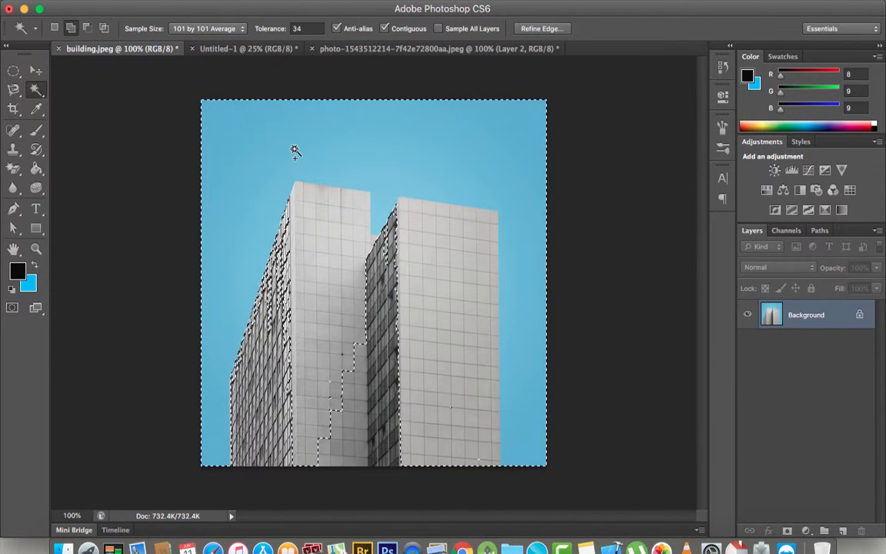
Set the Magic Wand tolerance to 10 and make a fresh selection of the sky around the building
left_click(302, 29)
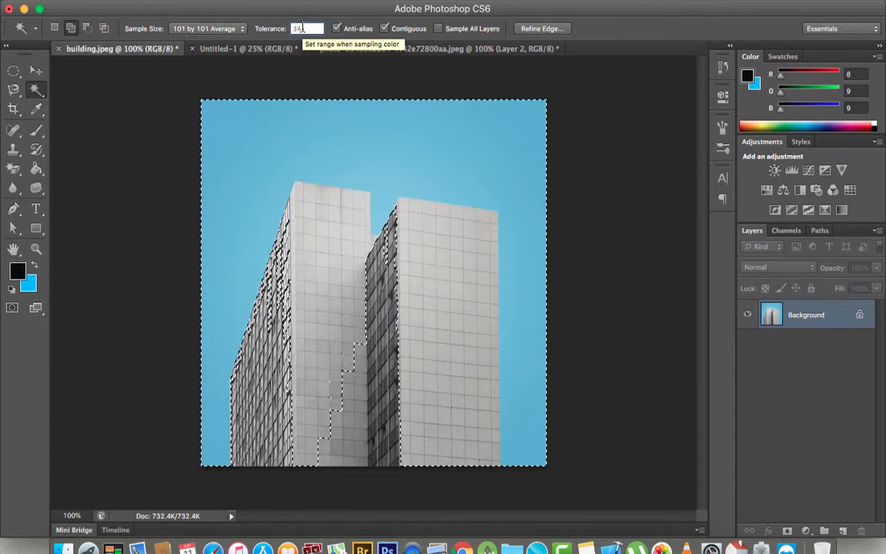
type("3")
key("BackSpace")
type("10")
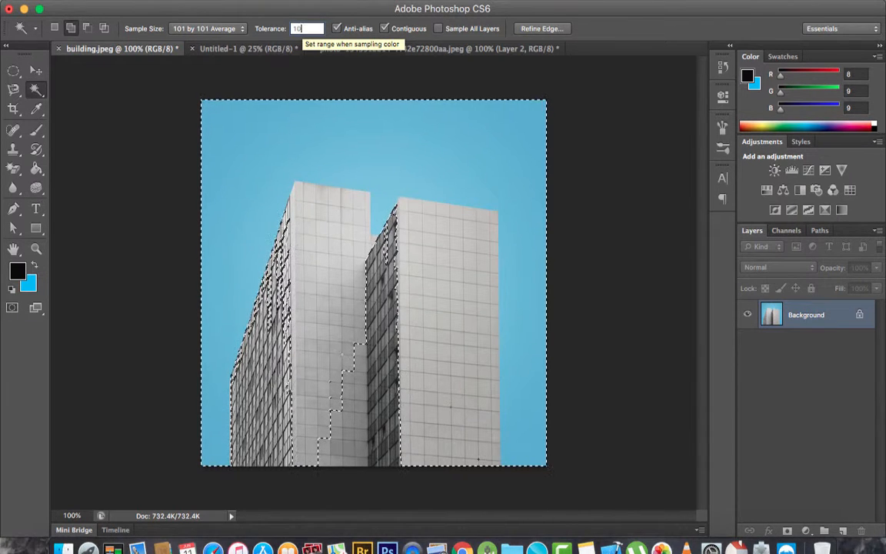
key("Return")
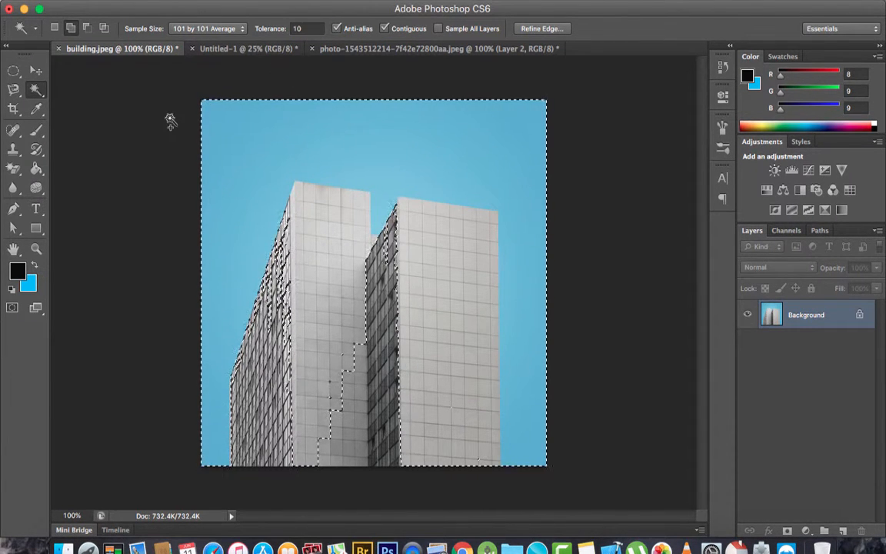
left_click(233, 117)
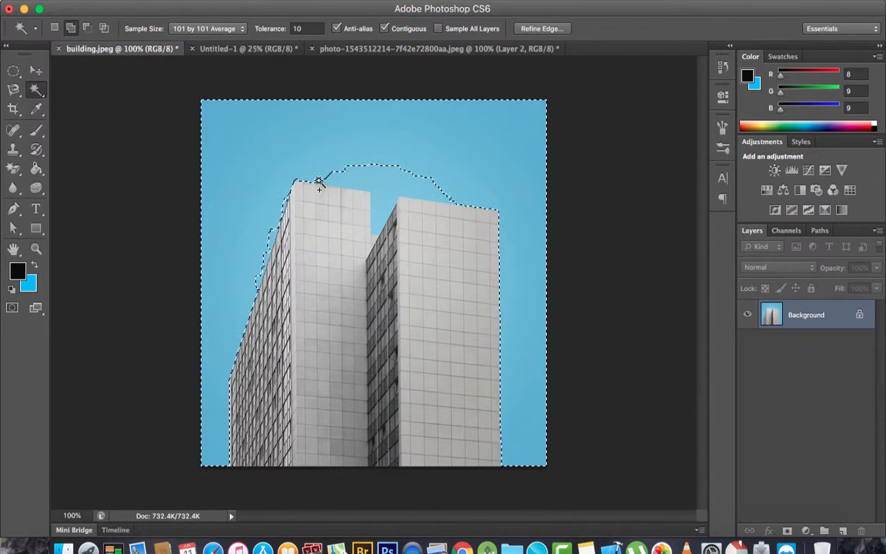
Set the Magic Wand tolerance to 40, select the remaining sky around the building, and add the building itself to the selection
left_click(300, 29)
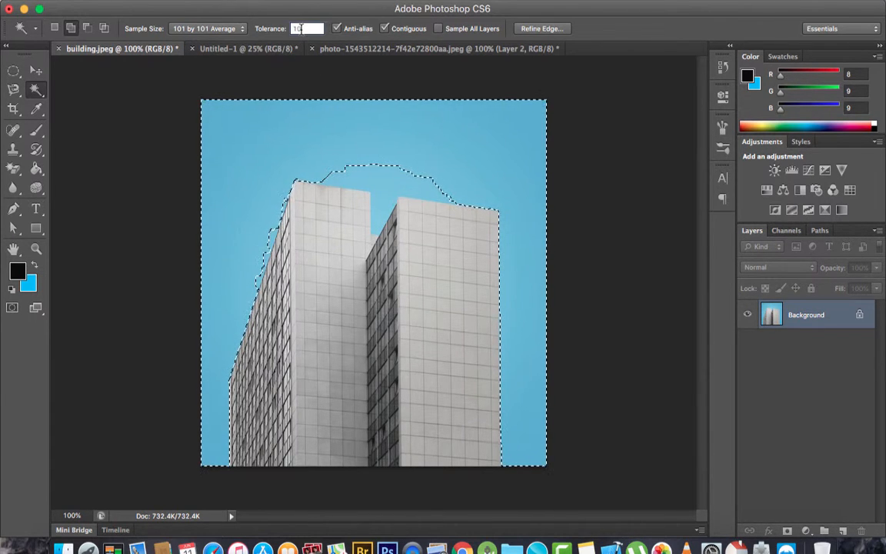
key("BackSpace")
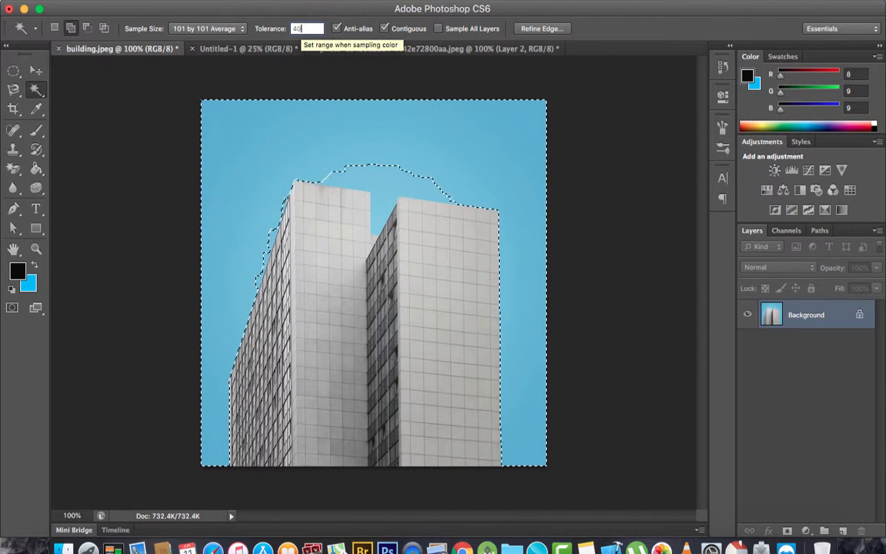
left_click(164, 113)
left_click(356, 150)
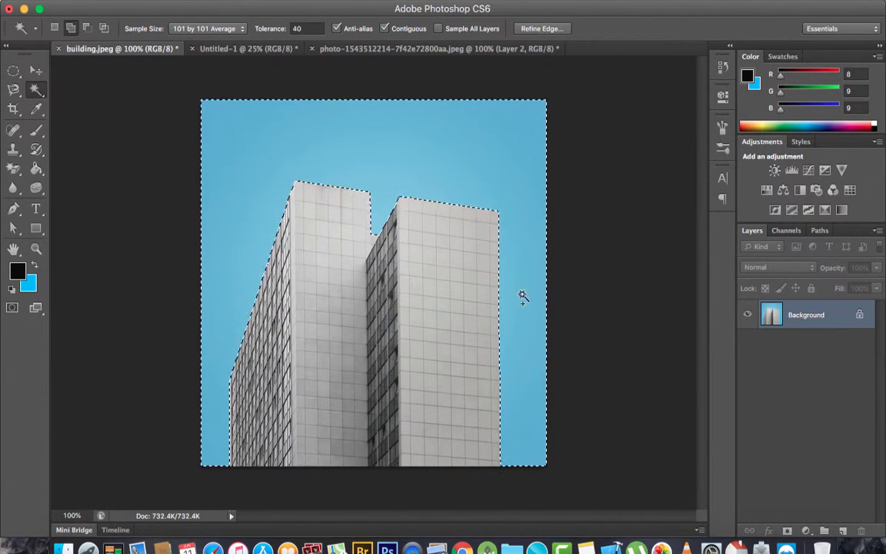
left_click(311, 407)
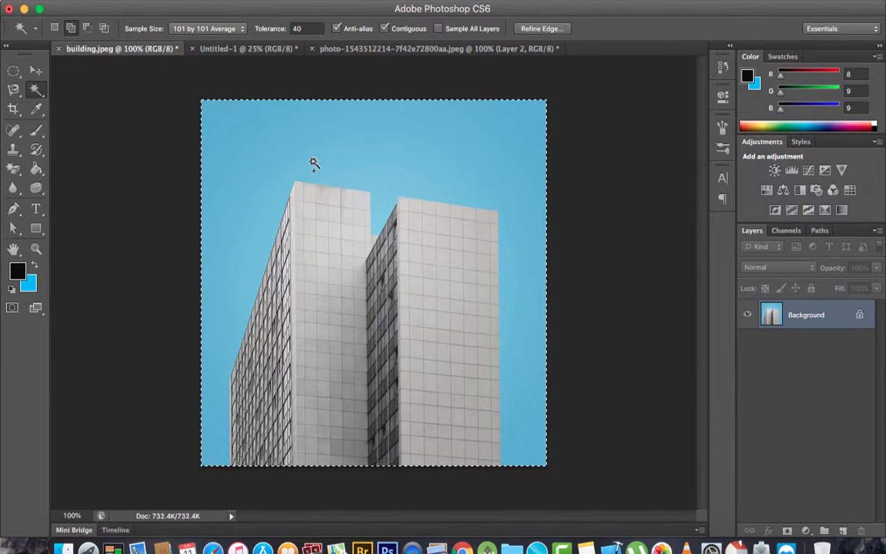
Show the lasso tool variants and activate the standard Lasso Tool
left_click(16, 92)
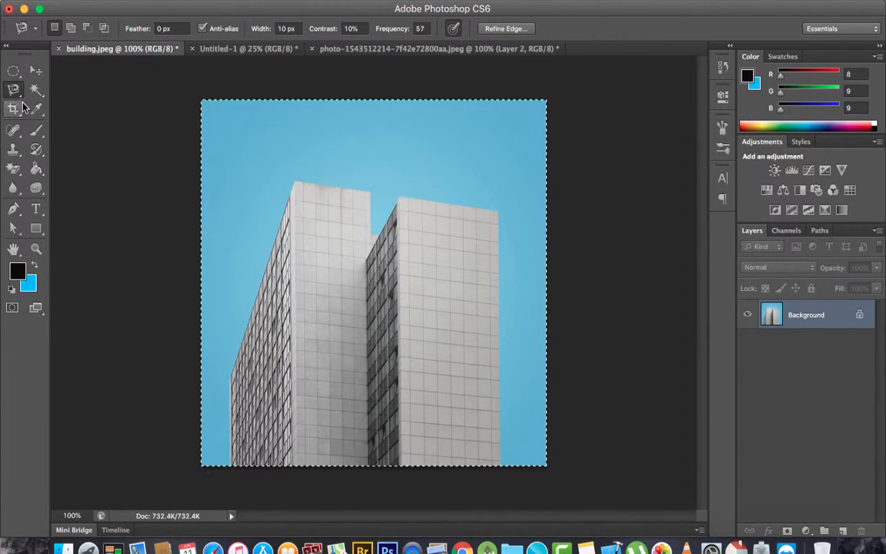
left_click(19, 92)
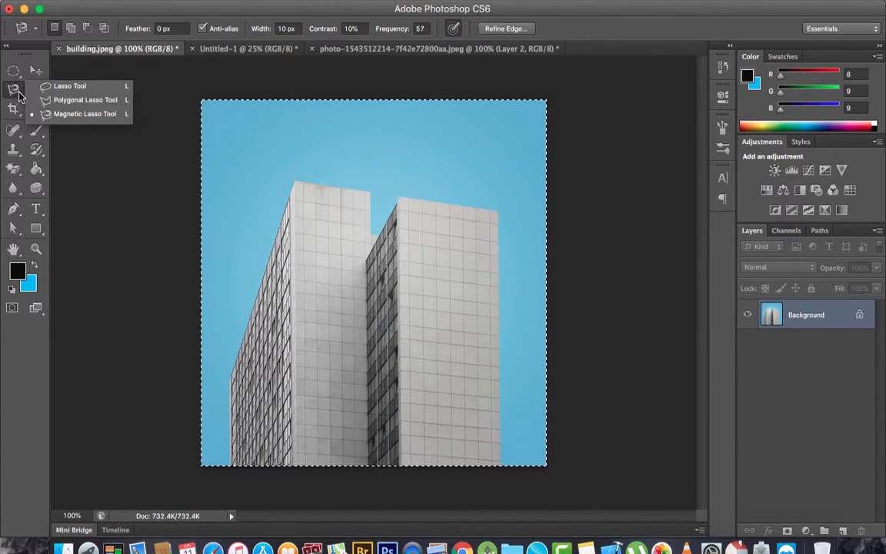
left_click(67, 86)
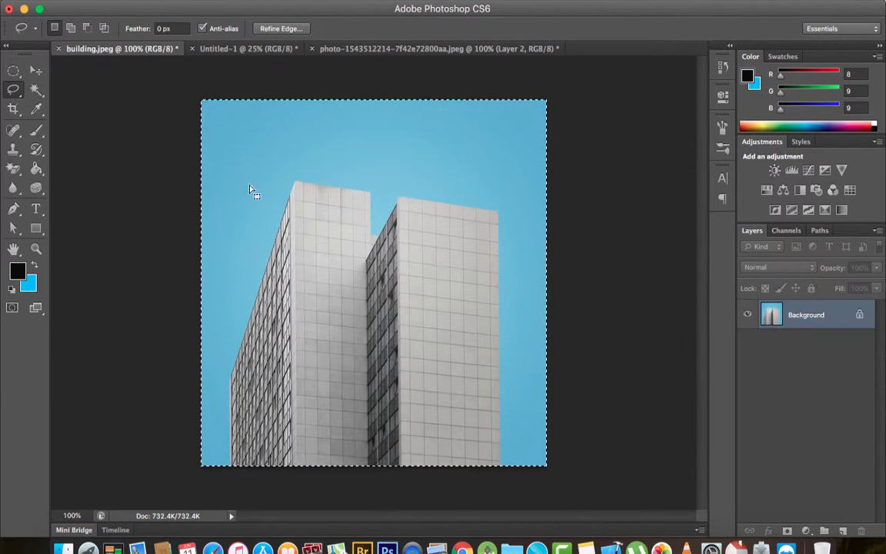
In the Untitled-1 document, make an elliptical selection with 2 px feather overlapping the blue ellipse's upper-right edge and fill it with black
left_click(329, 49)
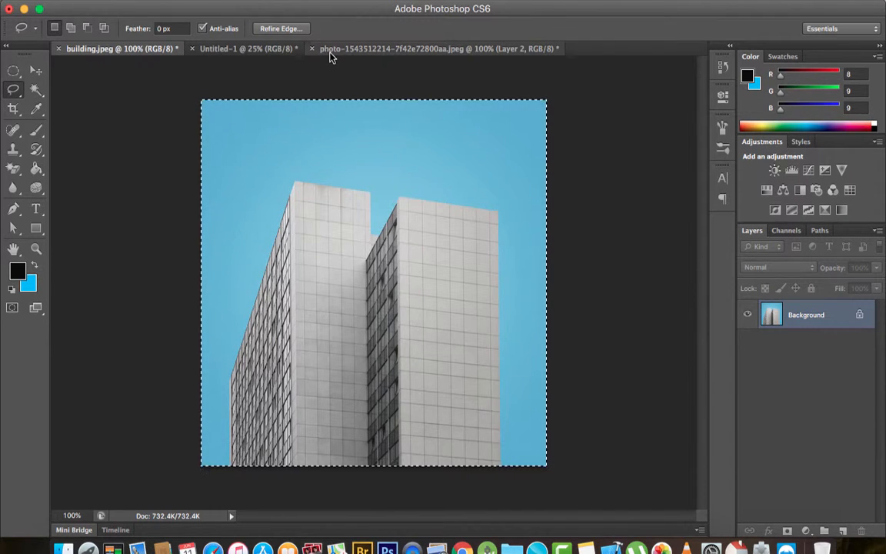
left_click(249, 46)
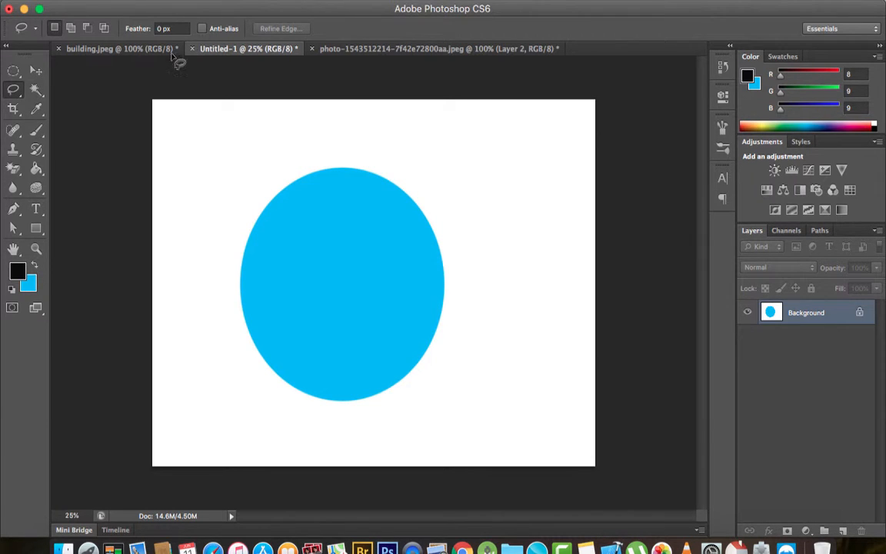
left_click(13, 70)
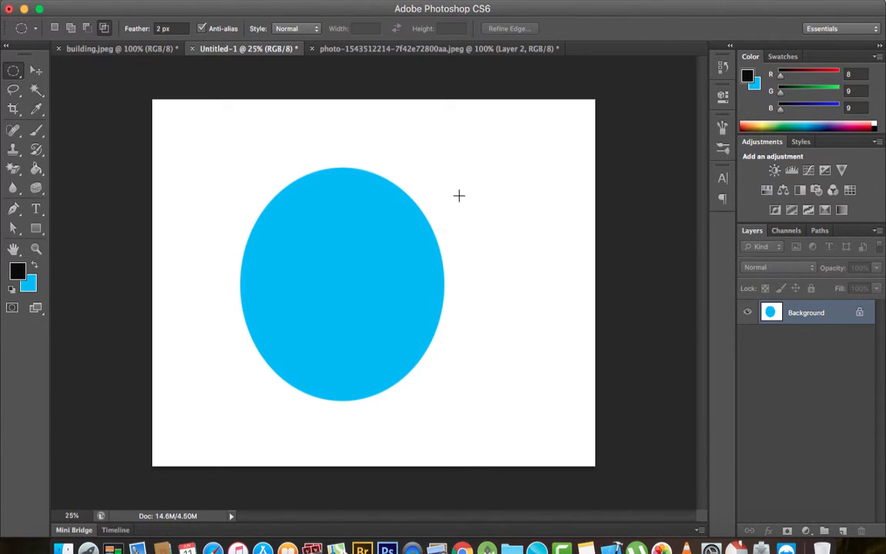
left_click_drag(407, 135, 583, 336)
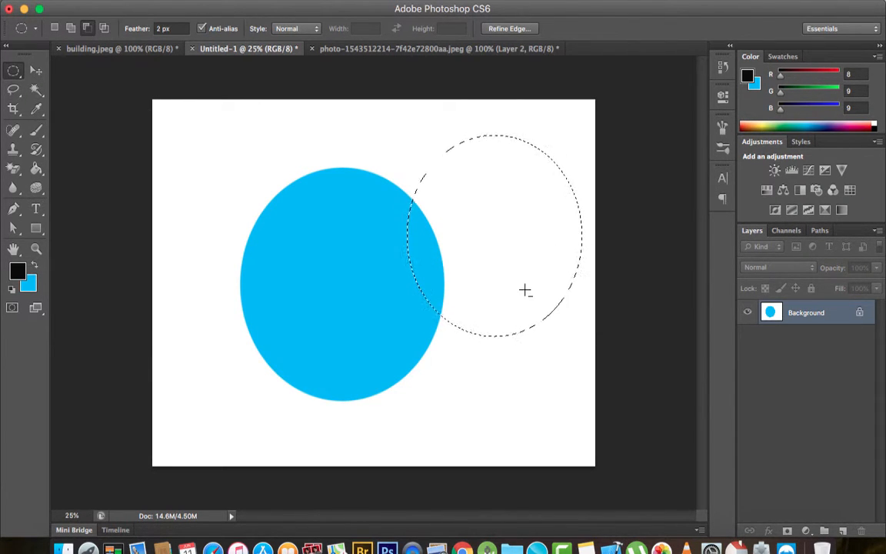
key("alt+BackSpace")
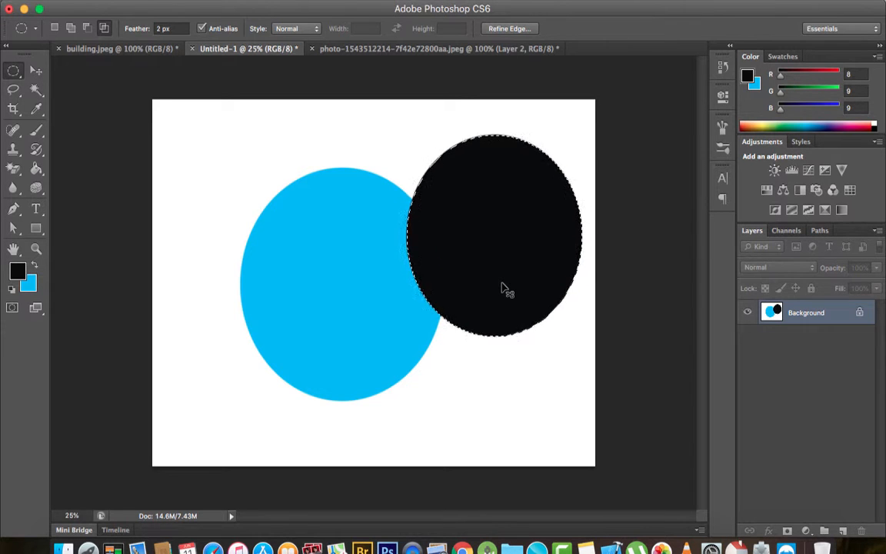
Examine the feathered edge of the black ellipse at up to 800% magnification, including where it meets the blue ellipse
key("super+d")
key("super+equal")
key("super+equal")
key("super+equal")
key("super+equal")
scroll(488, 256, "right", 10)
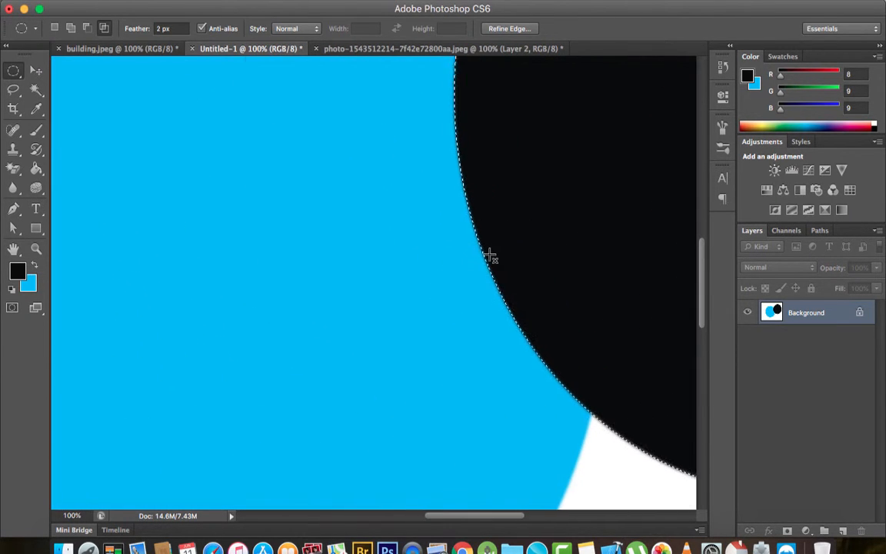
scroll(488, 257, "up", 5)
scroll(489, 255, "up", 5)
scroll(489, 255, "left", 2)
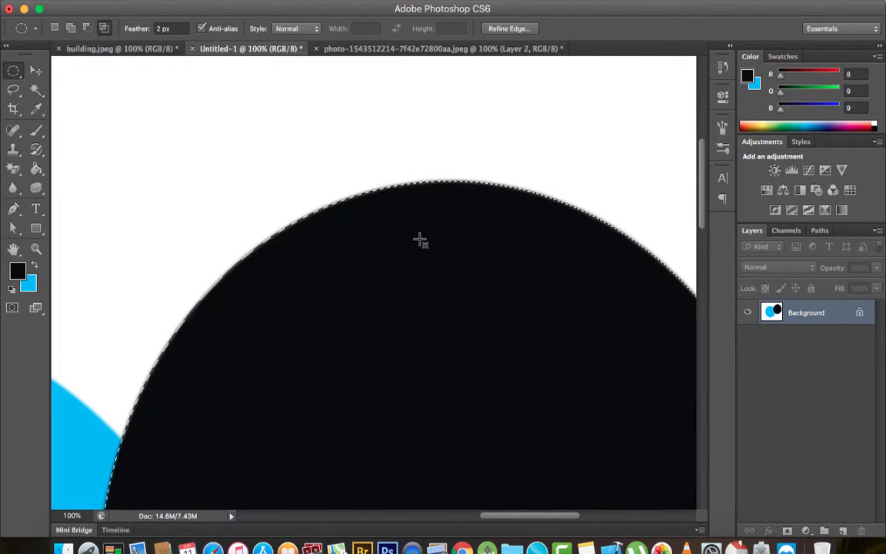
key("super+equal")
key("super+equal")
key("super+equal")
key("super+equal")
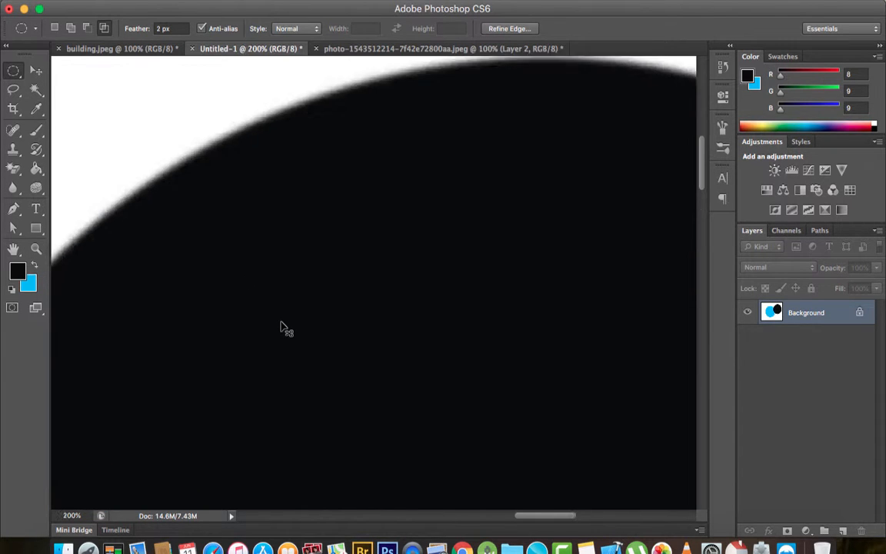
scroll(245, 228, "up", 5)
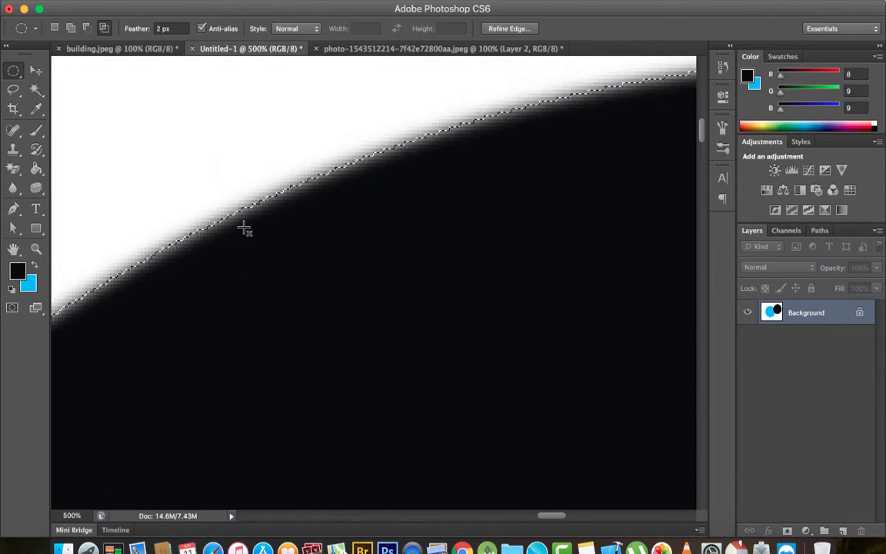
key("super+equal")
key("super+equal")
key("super+equal")
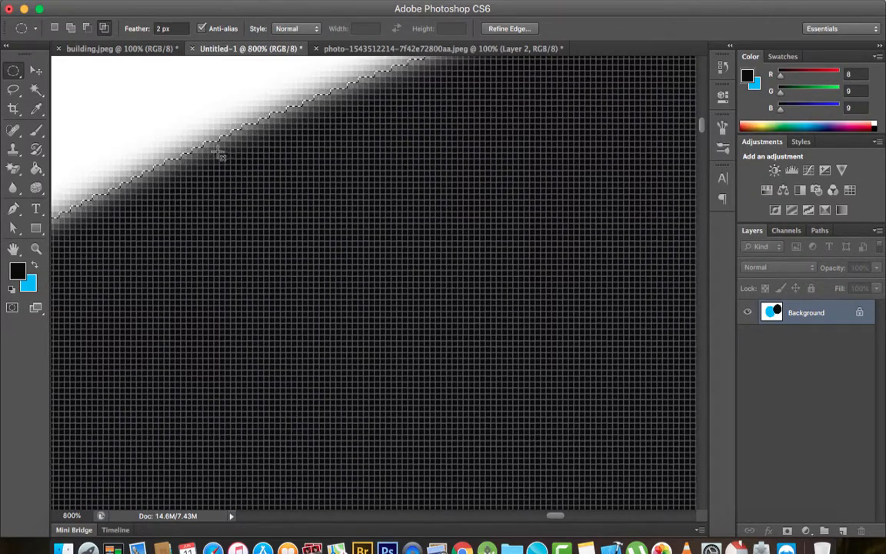
scroll(228, 147, "left", 5)
scroll(228, 148, "left", 10)
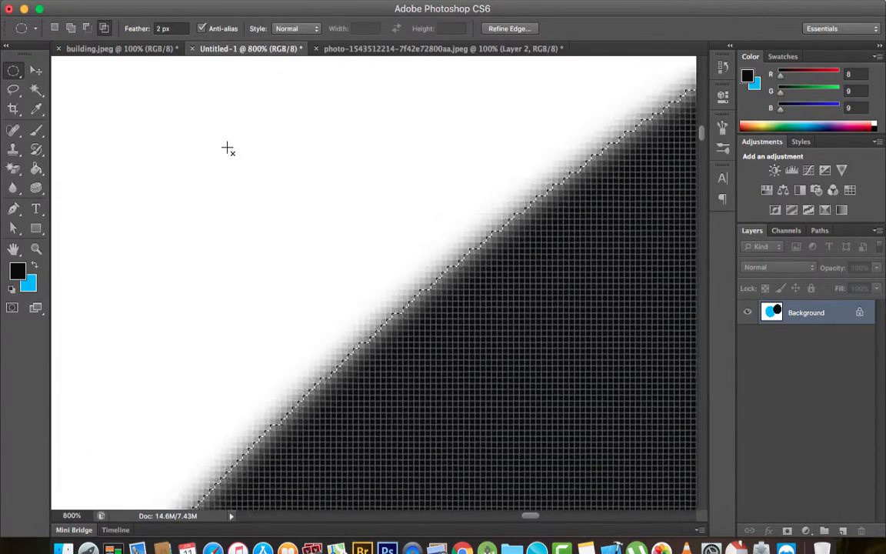
scroll(227, 149, "left", 3)
scroll(228, 154, "right", 10)
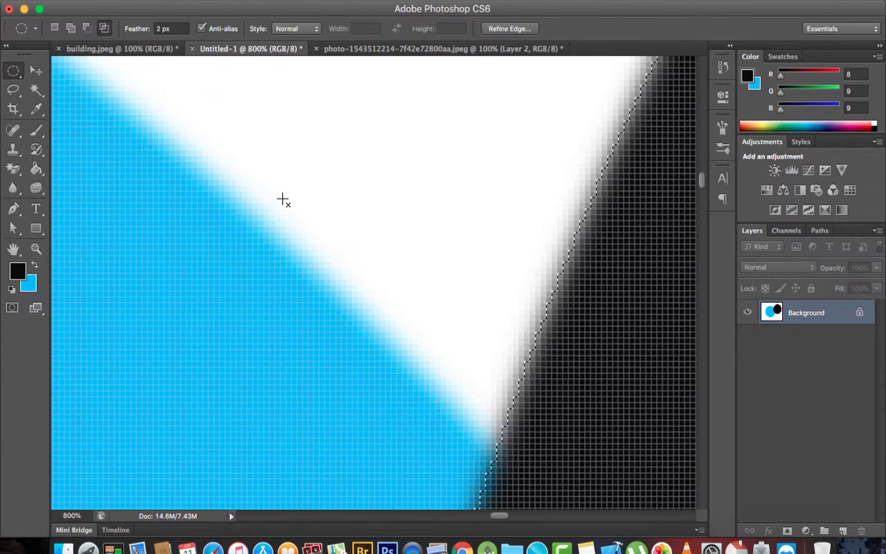
left_click(529, 2)
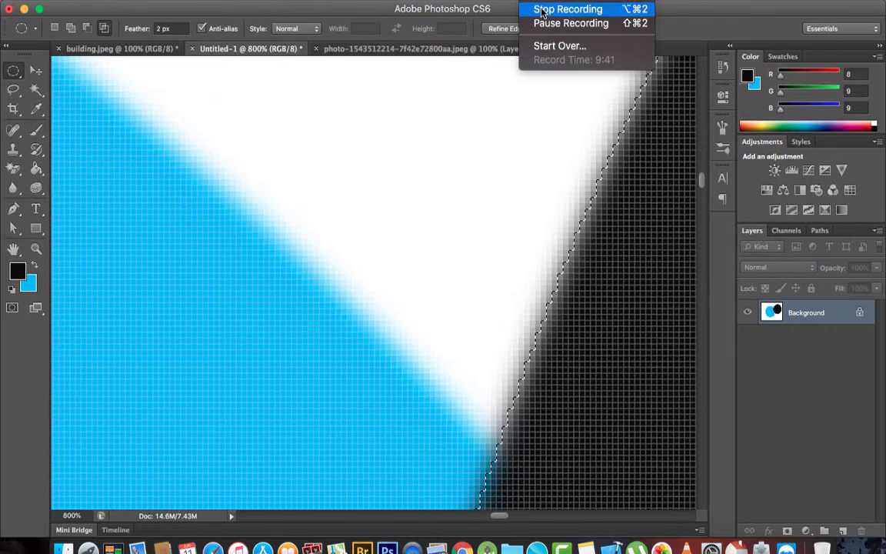